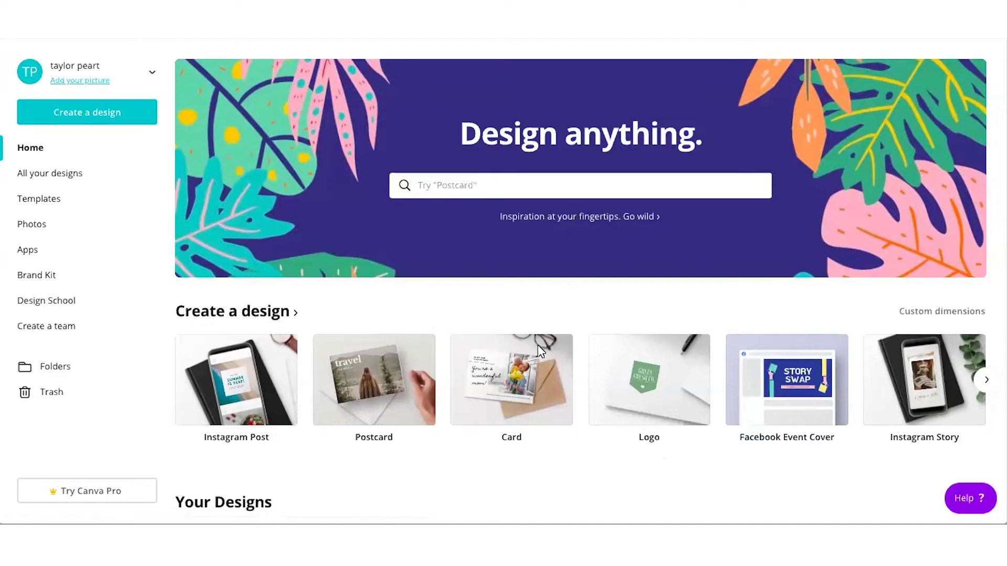
- Browse the available design types and create a new blank Instagram Story design
scroll(591, 297, "down", 4)
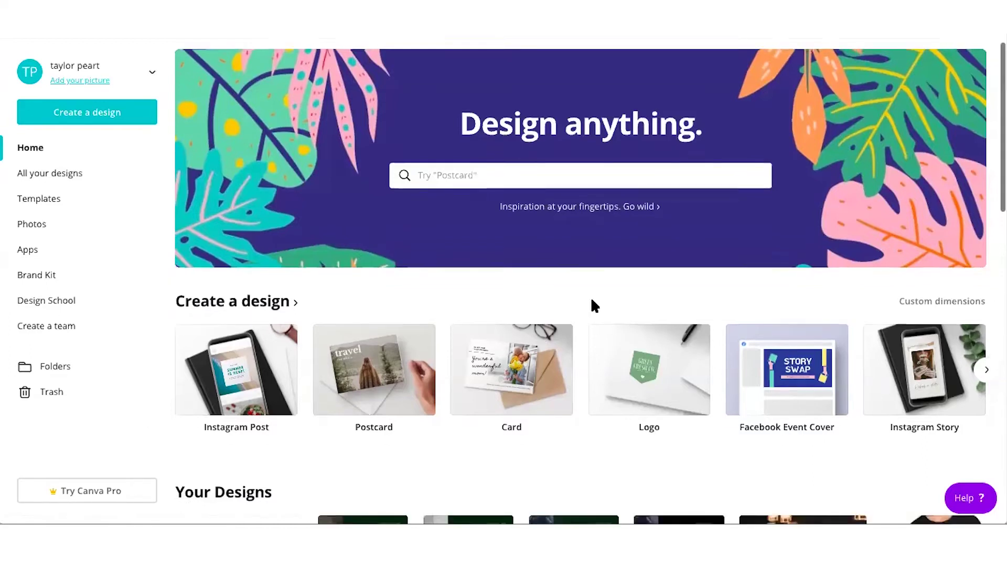
scroll(592, 305, "down", 1)
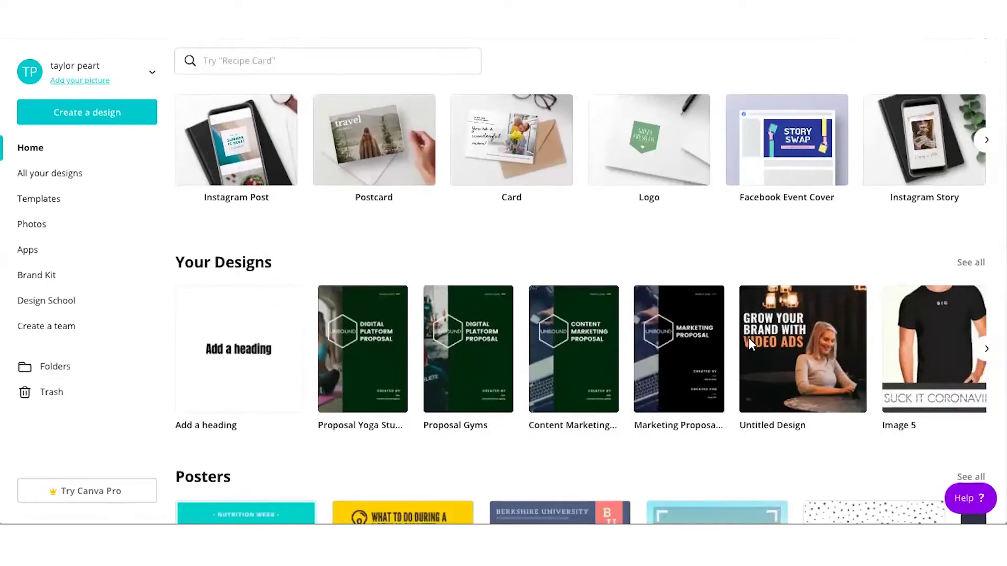
scroll(412, 251, "down", 5)
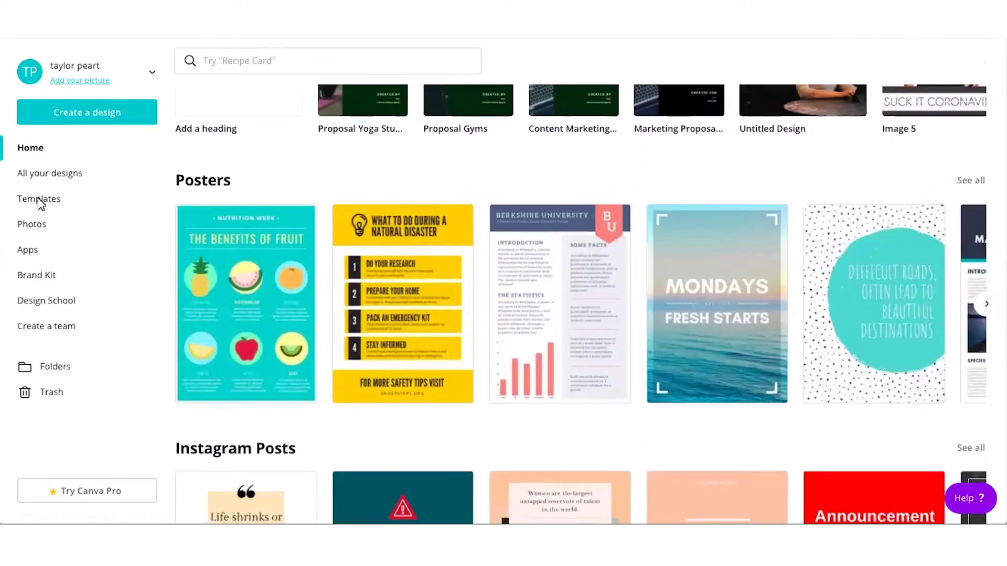
scroll(443, 171, "up", 6)
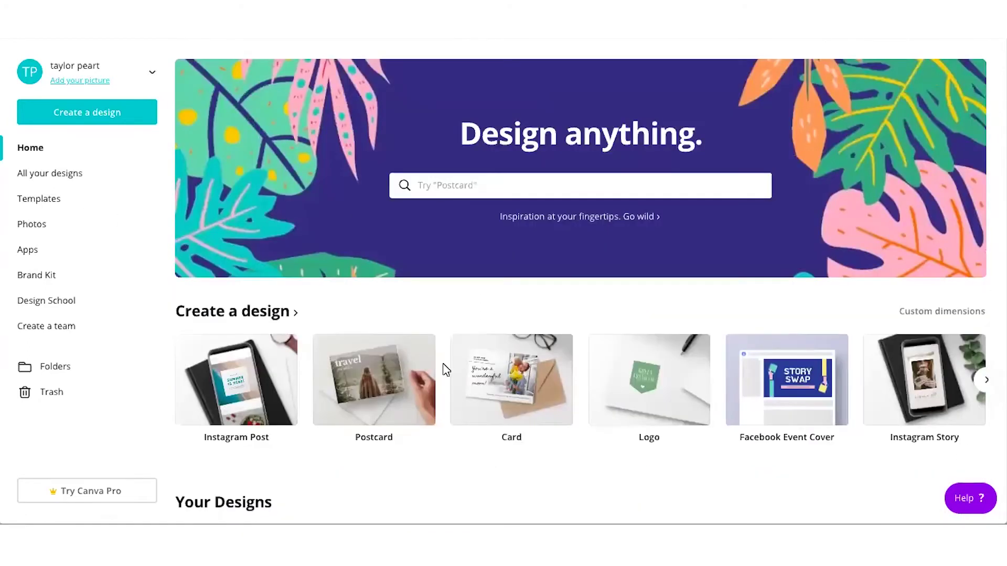
left_click(295, 314)
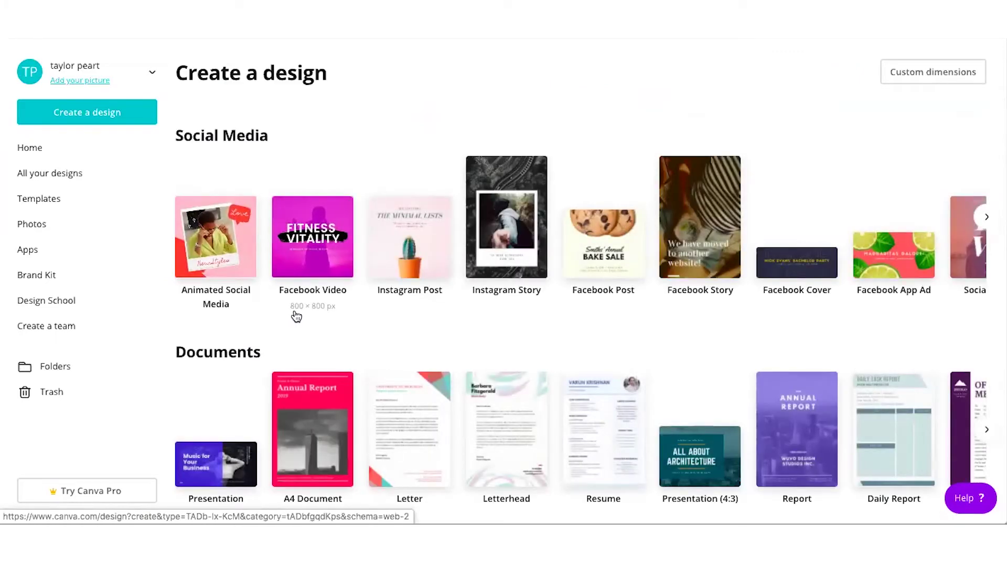
left_click(506, 225)
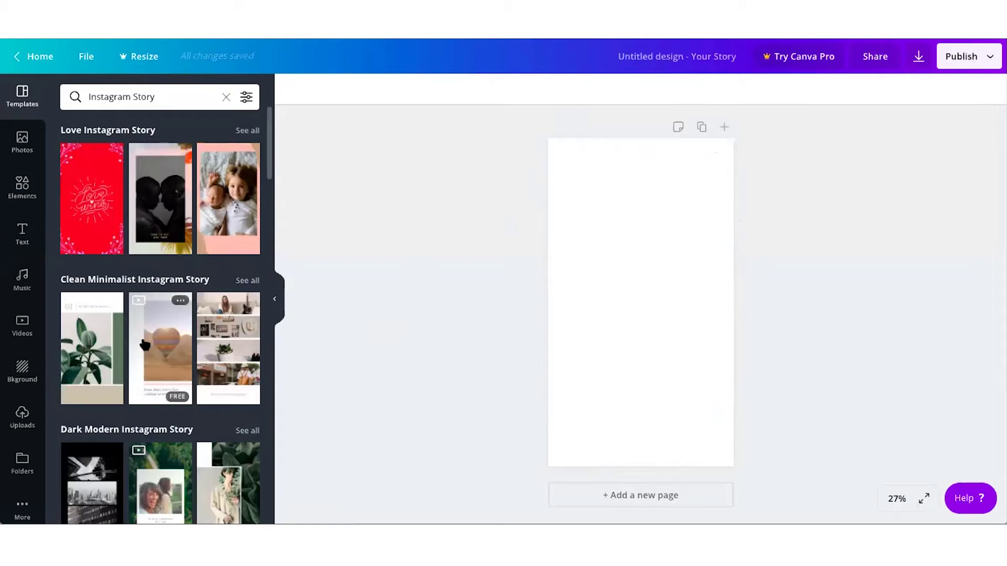
- Look through the Instagram Story template categories for layout ideas
scroll(157, 147, "down", 4)
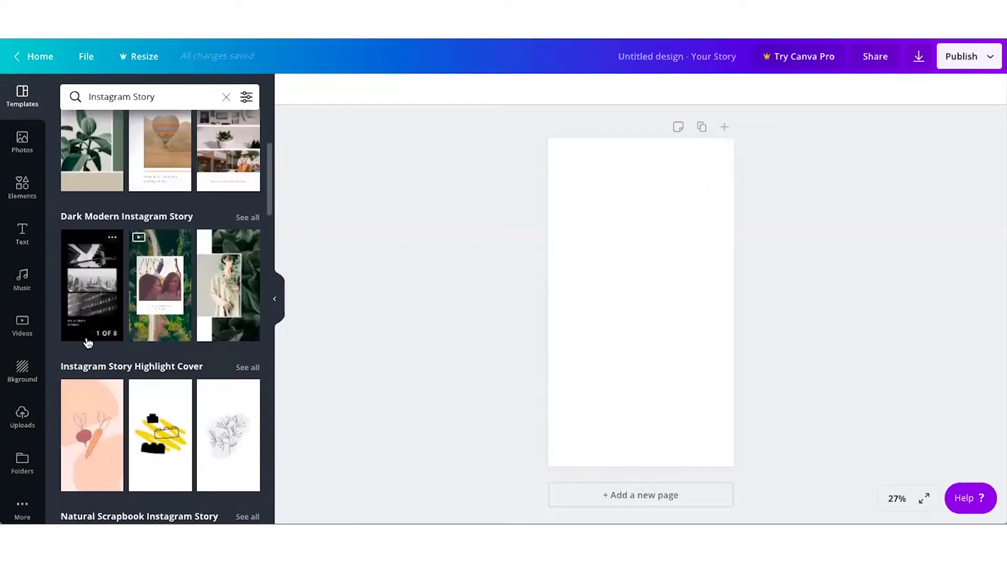
scroll(86, 342, "down", 4)
scroll(88, 343, "down", 4)
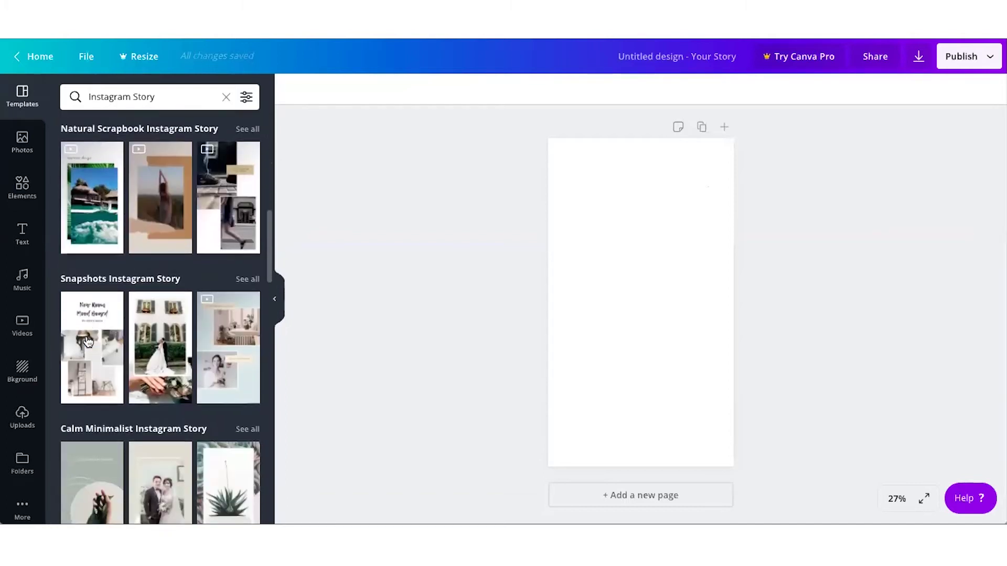
scroll(135, 383, "down", 5)
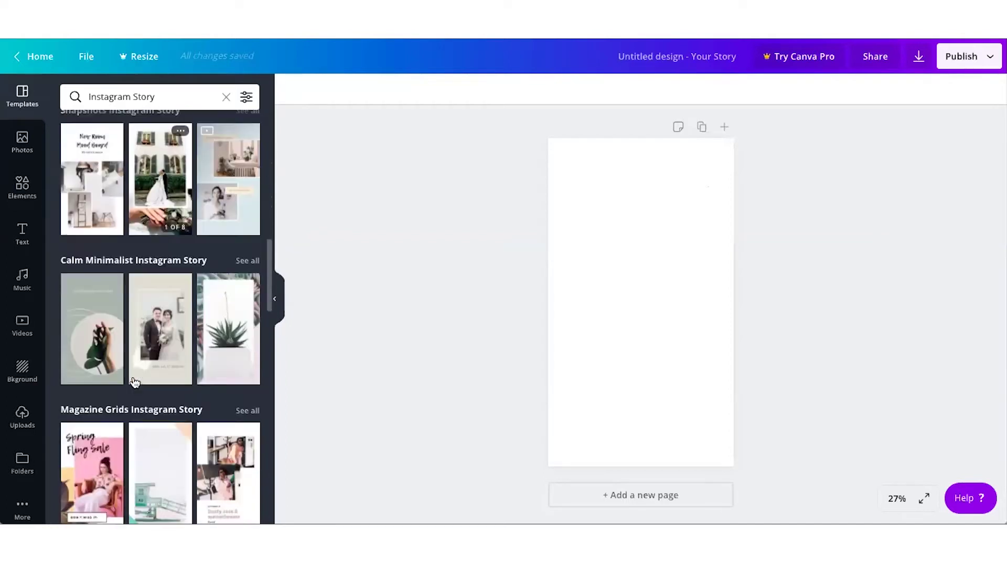
scroll(135, 383, "down", 4)
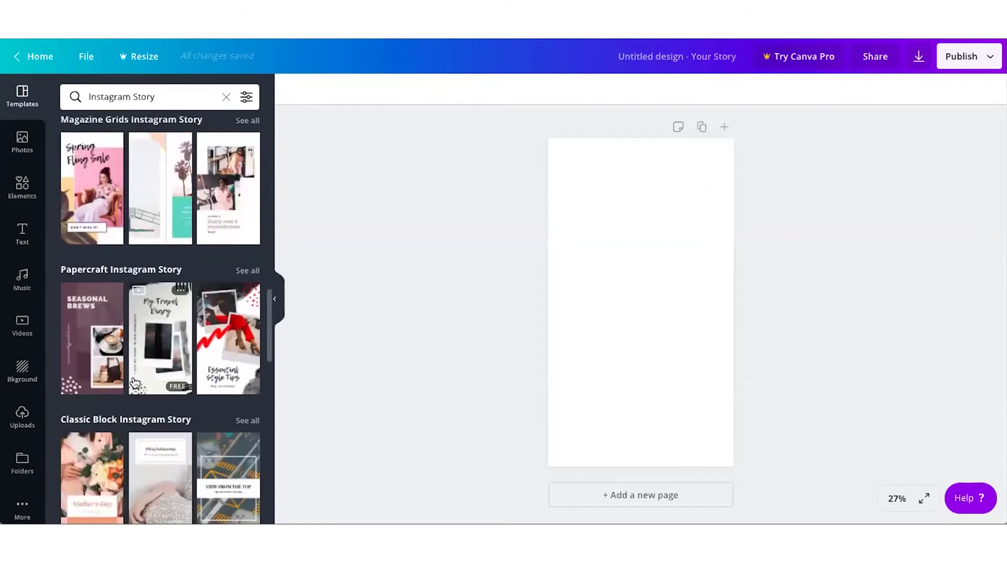
scroll(135, 383, "down", 2)
scroll(135, 383, "down", 2)
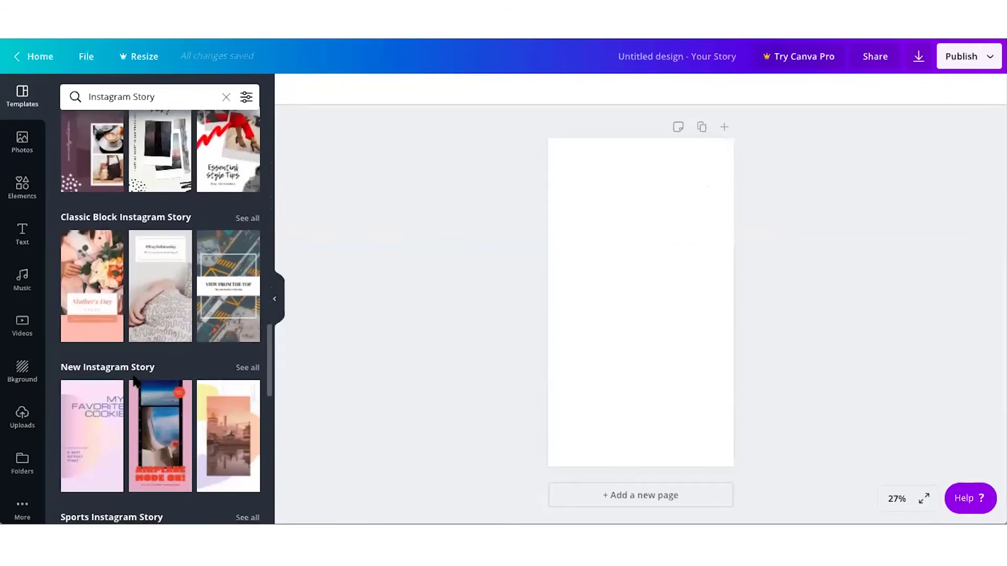
scroll(134, 383, "down", 4)
scroll(135, 384, "up", 20)
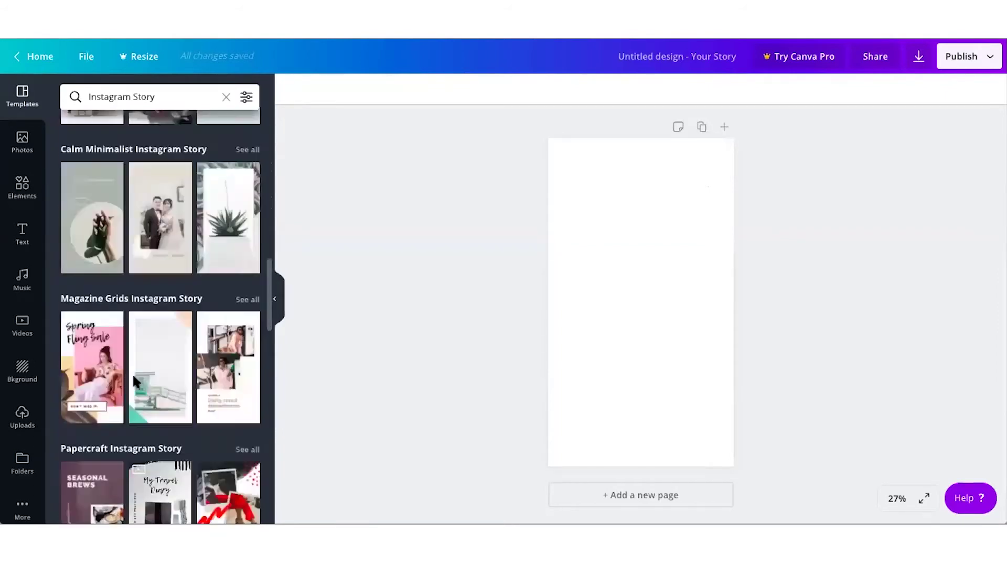
mouse_move(134, 383)
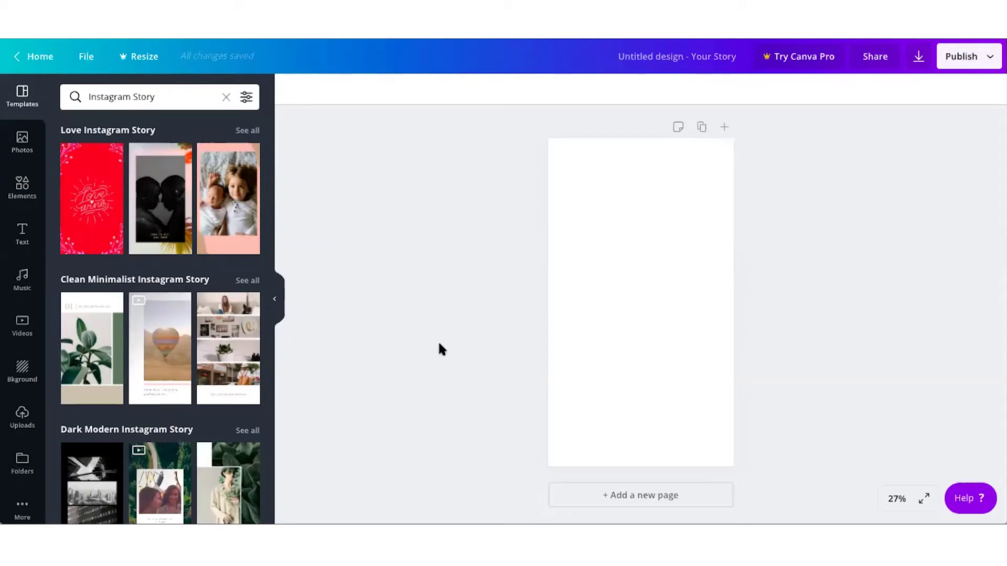
- Try placing the uploaded photo of the woman on the blank page as a separate image, and delete it again
left_click_drag(498, 173, 192, 291)
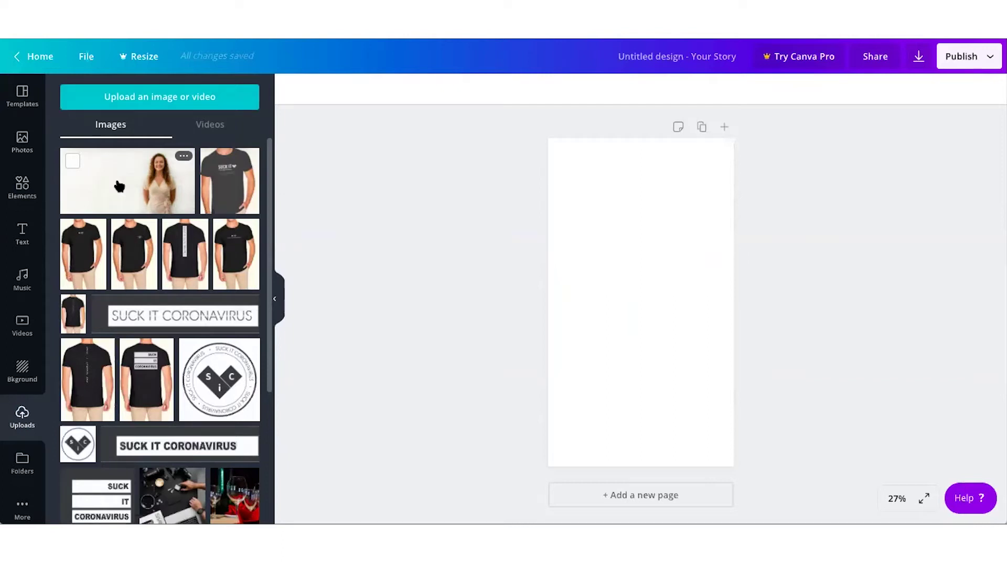
left_click(119, 187)
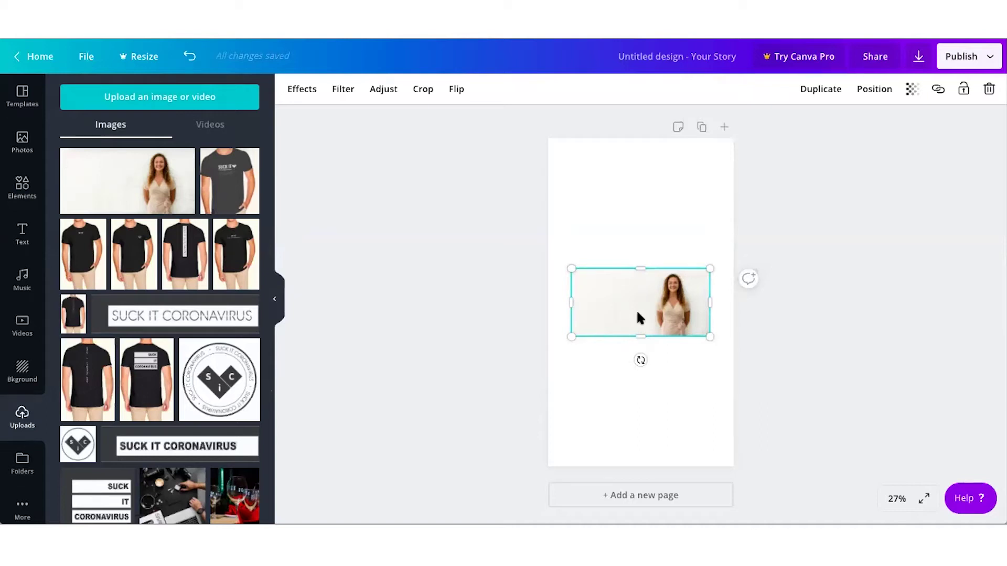
key("Delete")
- Try the woman's photo as the full-page background, shift it to bring her into the frame, and delete it again
left_click_drag(122, 170, 555, 219)
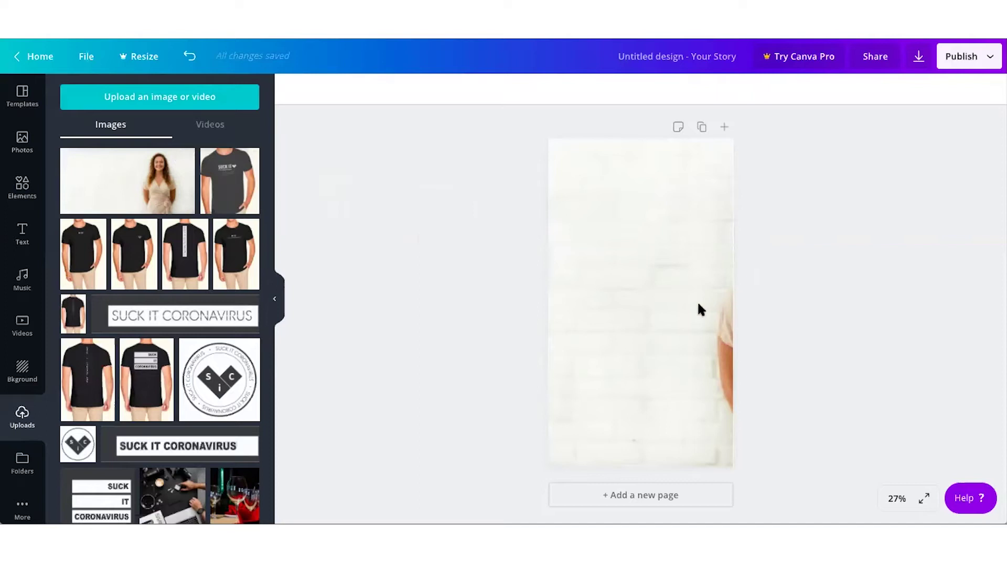
double_click(644, 261)
left_click_drag(643, 258, 534, 254)
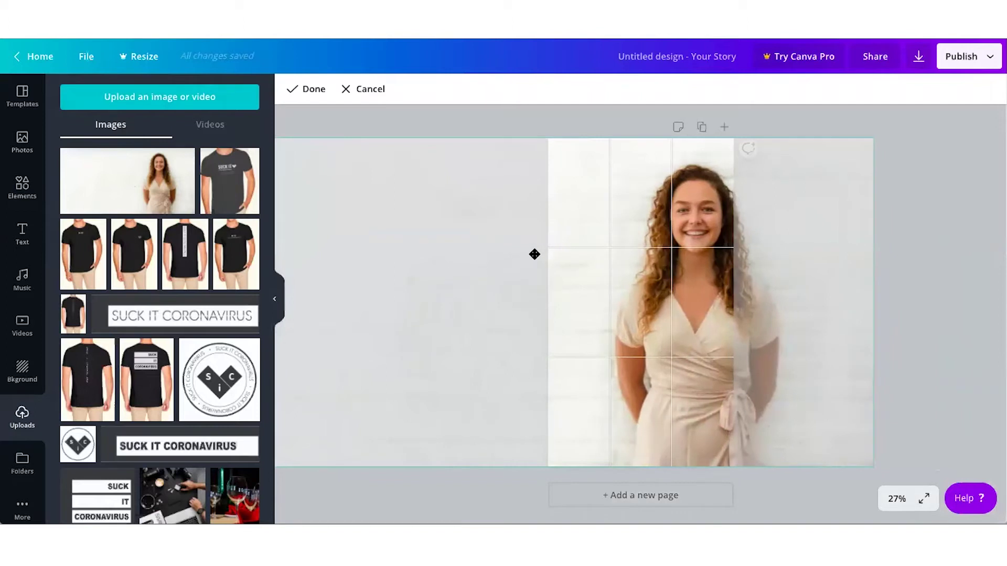
left_click(991, 282)
key("Delete")
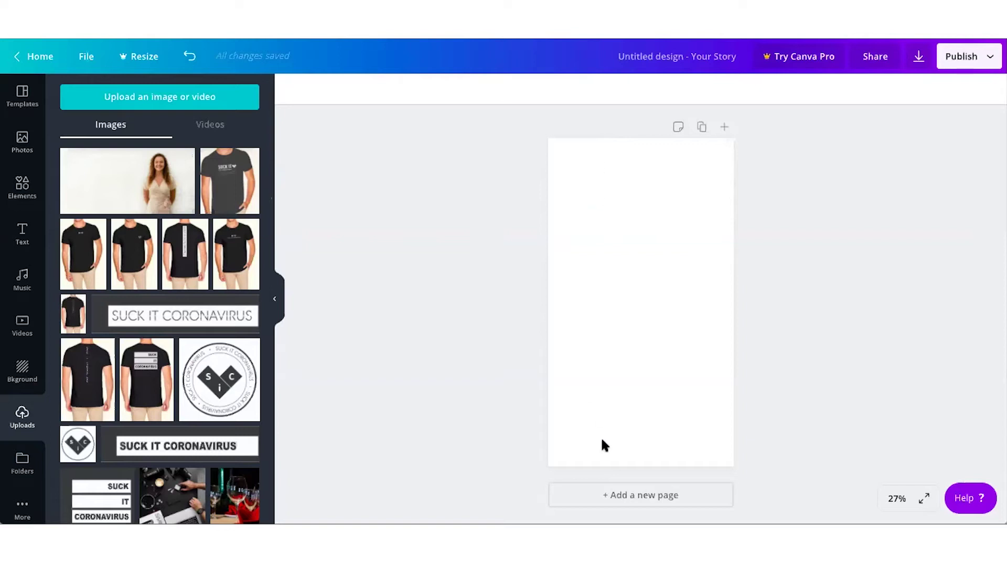
- Set the woman's photo as the background once more, shift her closer to the page's centre, and remove it
left_click_drag(128, 184, 560, 234)
left_click(709, 265)
double_click(662, 271)
left_click_drag(662, 271, 577, 265)
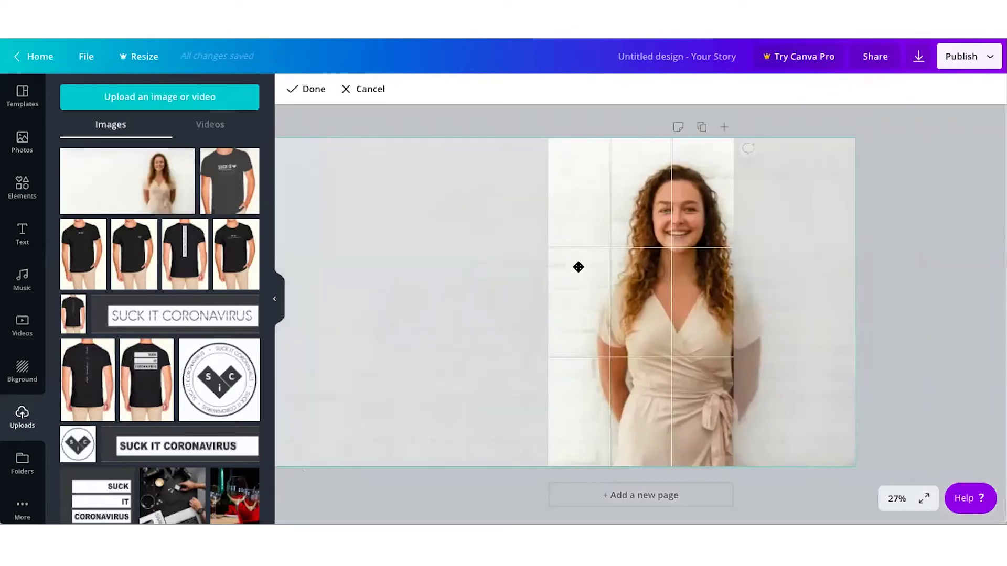
left_click(952, 309)
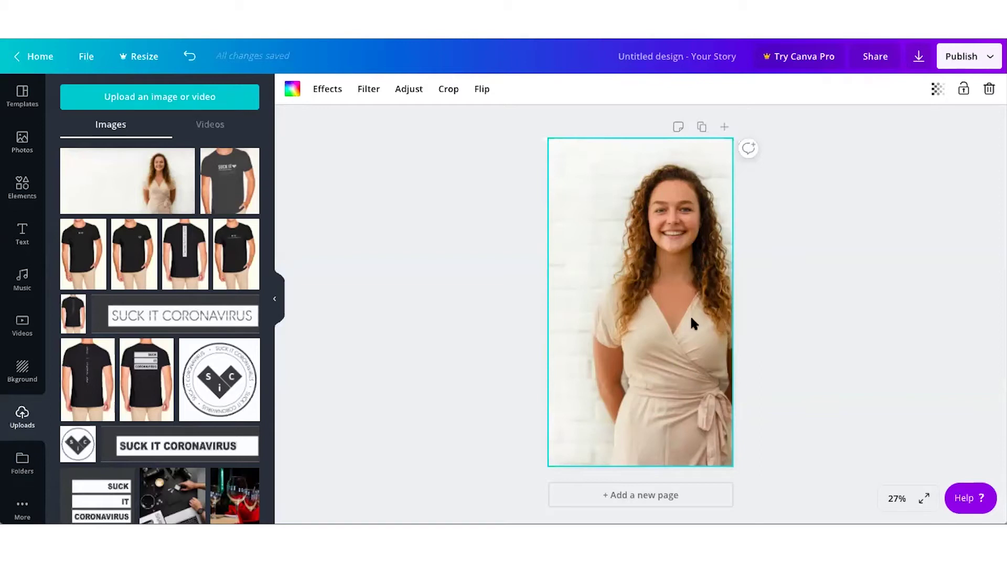
key("Delete")
- Add the woman's photo as a separate image, enlarge it beyond the page's sides, and place her near the page's right edge at mid-height
left_click(173, 157)
left_click_drag(528, 257, 420, 194)
left_click_drag(710, 337, 768, 365)
left_click_drag(710, 244, 745, 287)
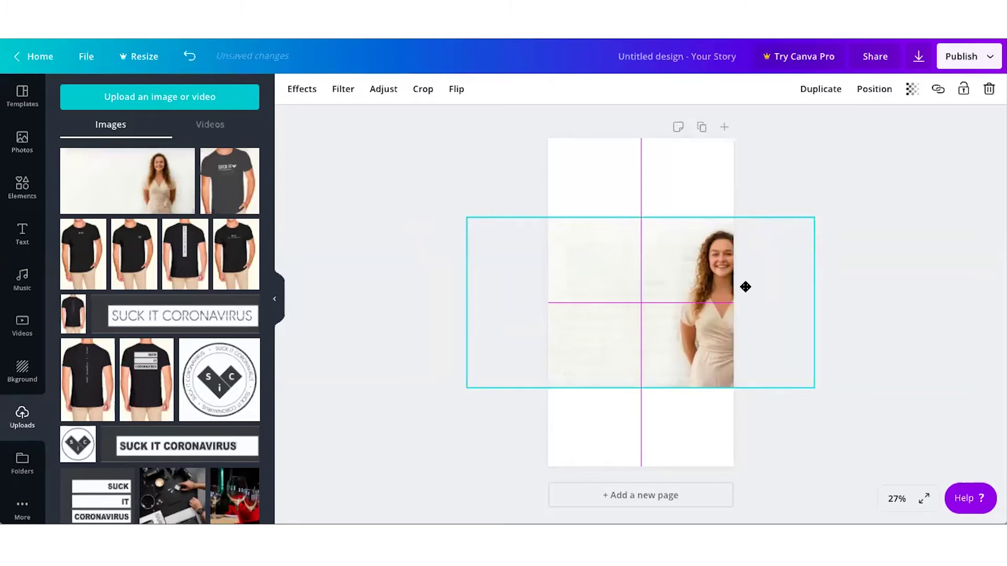
left_click_drag(745, 287, 710, 284)
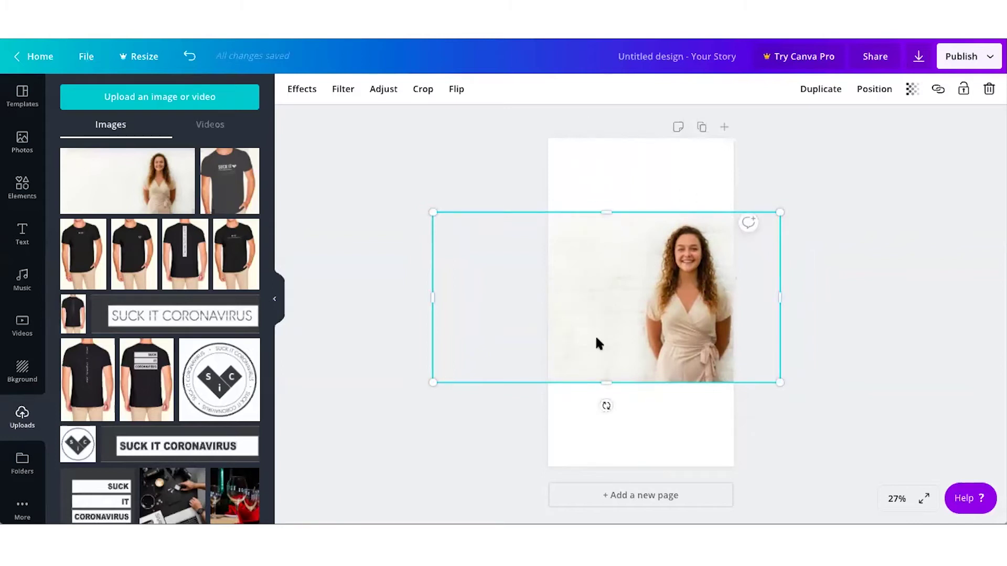
- Fill the page background with the same photo and enlarge it within its frame so only the white brick wall shows
left_click(379, 324)
left_click_drag(153, 178, 656, 155)
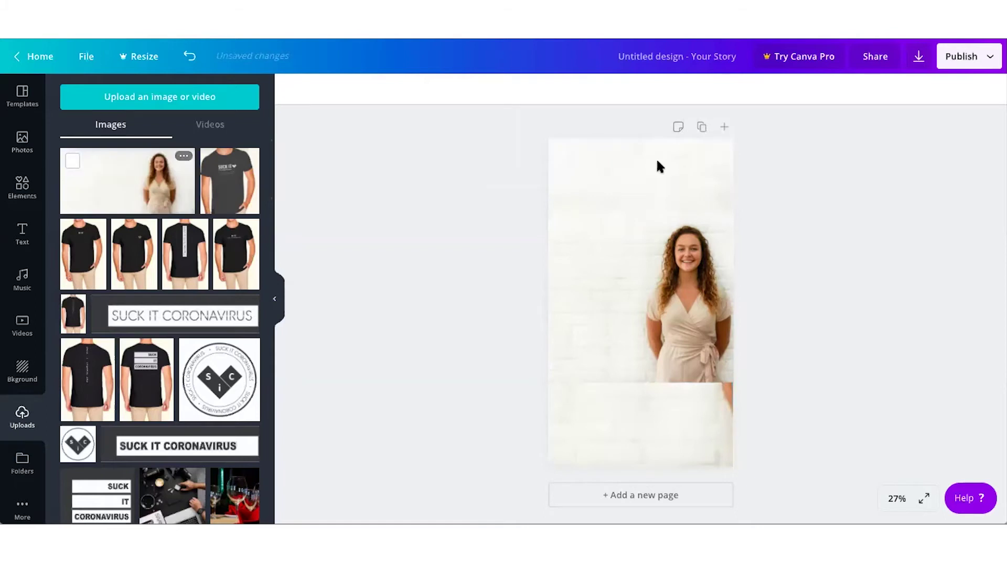
double_click(659, 162)
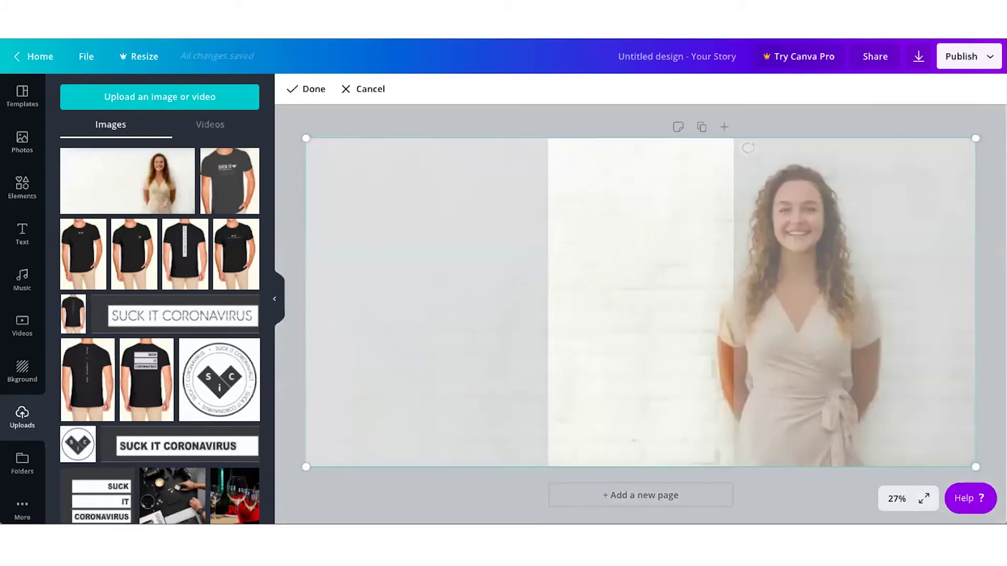
left_click_drag(973, 139, 1003, 114)
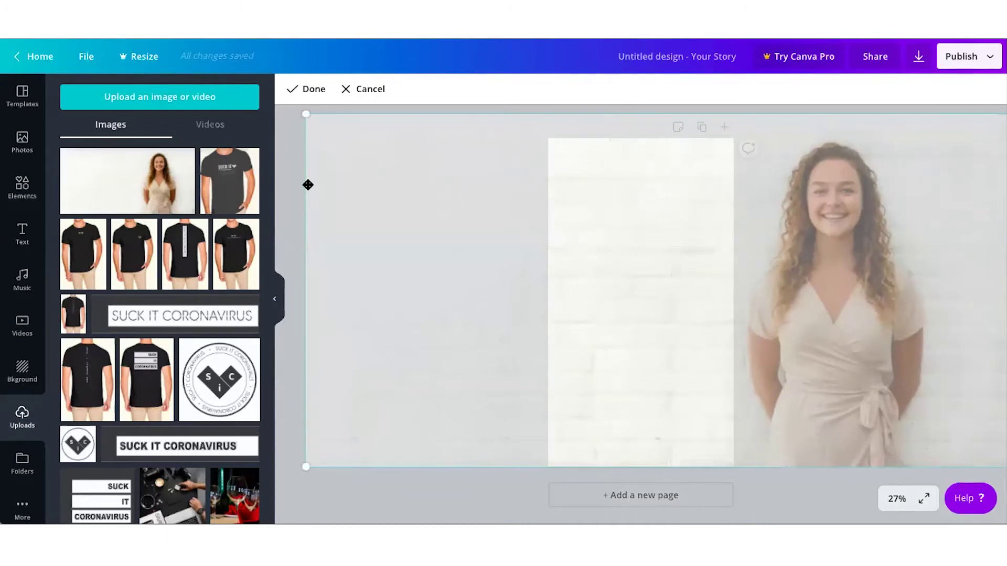
left_click(284, 191)
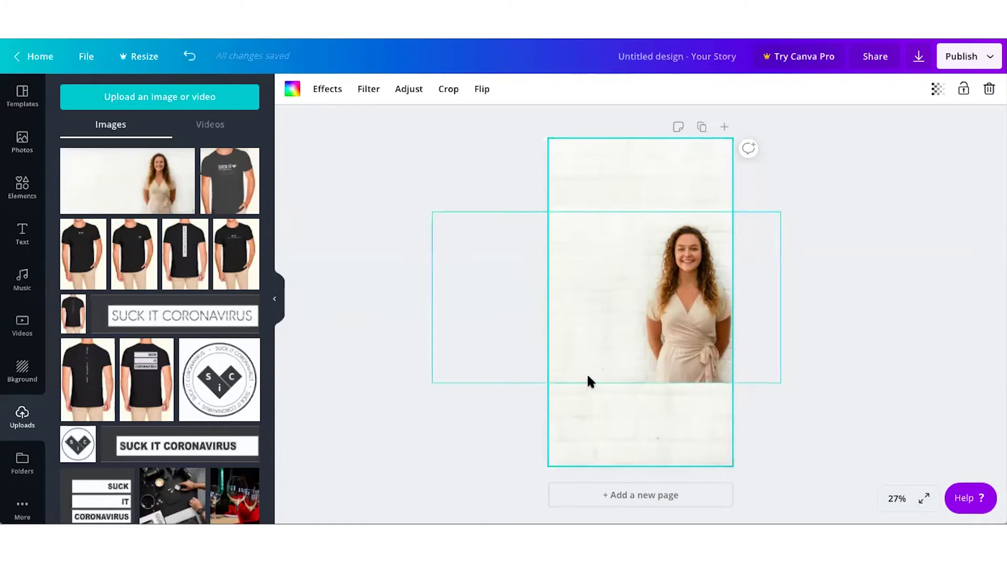
left_click(918, 367)
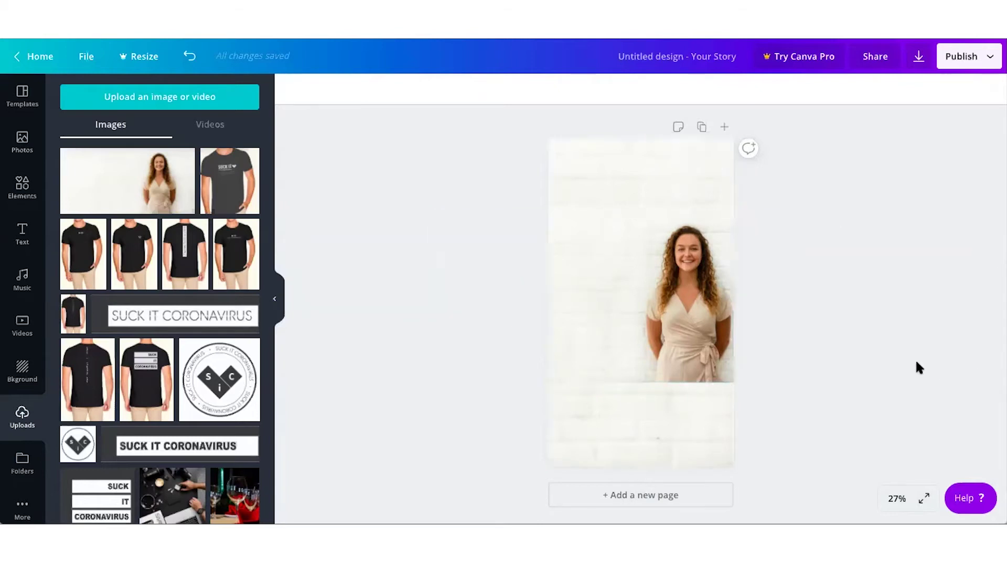
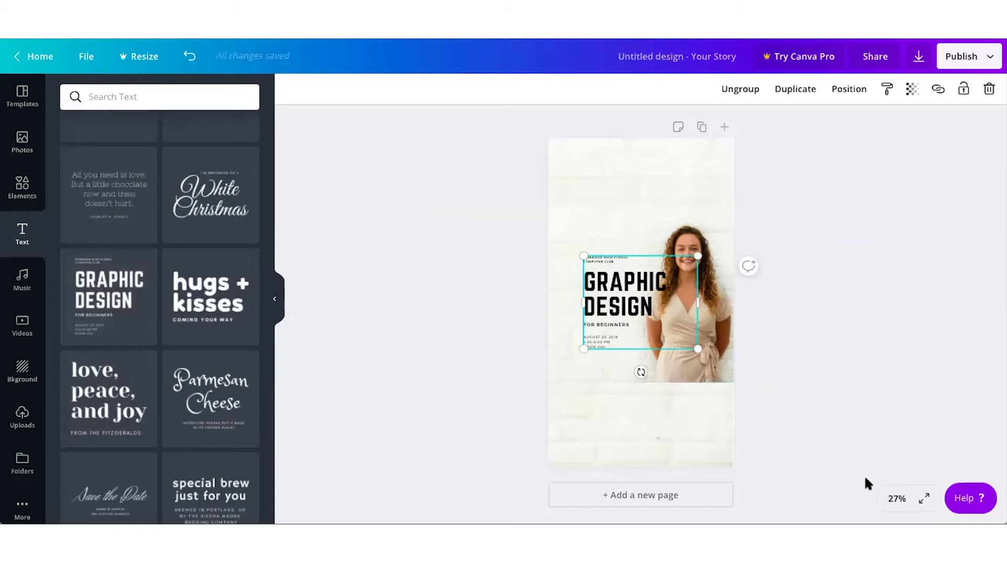
- Clear the small subtitle and date lines from the GRAPHIC DESIGN text group
left_click(895, 498)
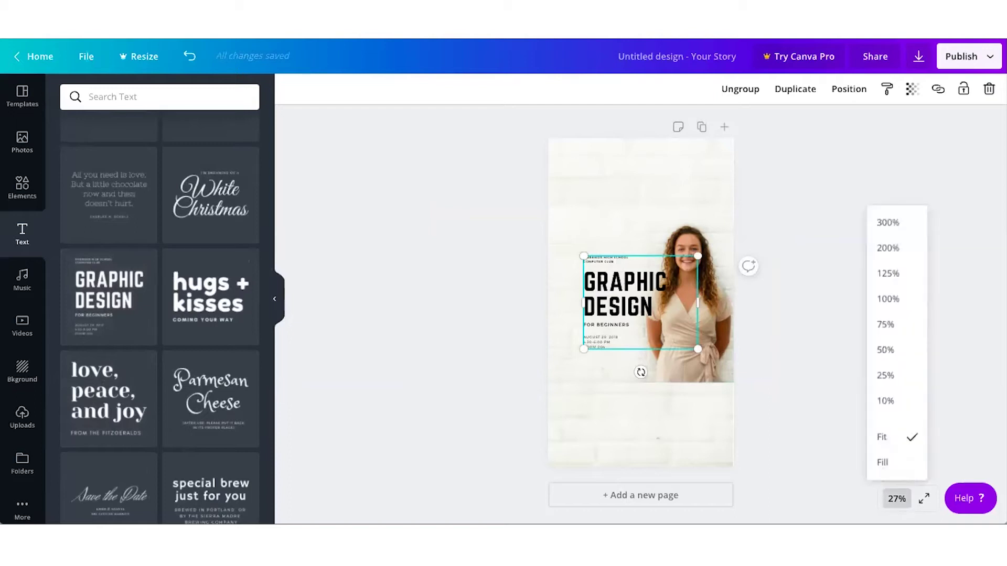
left_click(891, 323)
left_click(474, 409)
left_click_drag(474, 429, 413, 398)
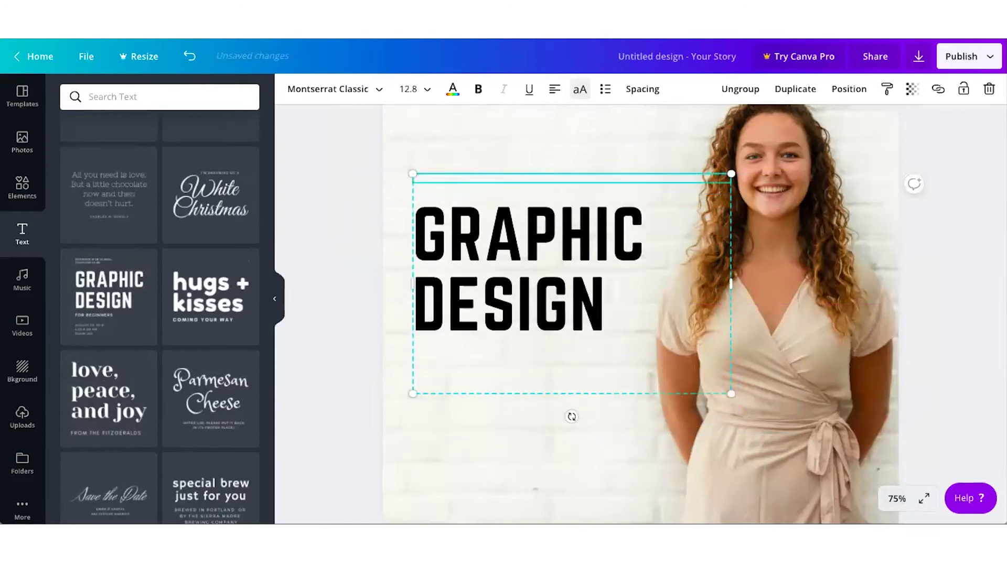
- Replace the GRAPHIC DESIGN heading with "HOW TO MAKE AN INSTAGRAM VIDEO THUMBNAIL IN CANVA"
left_click(570, 307)
left_click_drag(606, 307, 400, 231)
type("HOW TO MAKE AN INSTAGRAM VIDEO THUMBNAIL")
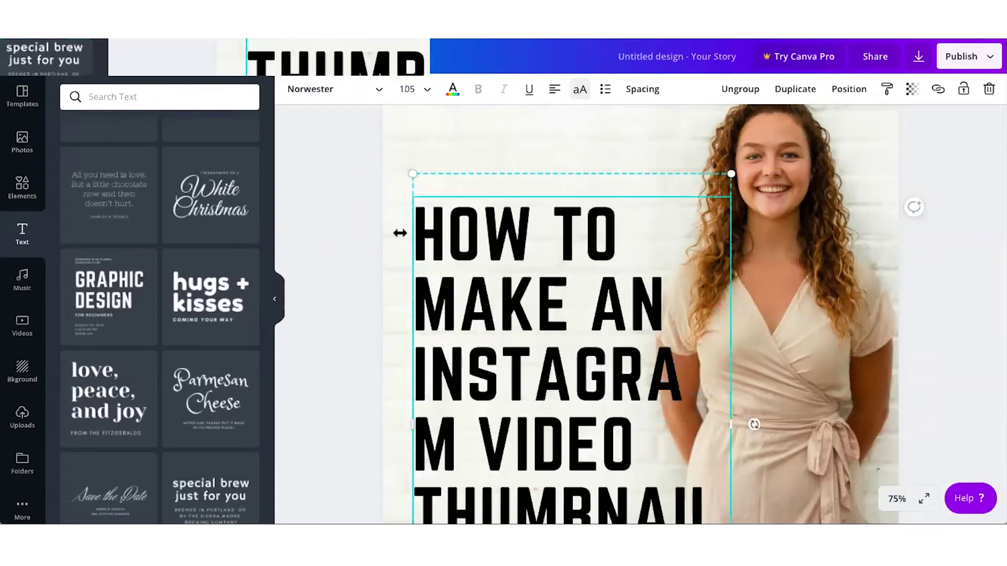
- Fit the whole page in view, enlarge the woman's photo slightly, and move the headline group to the page's left side
key("ctrl+minus")
scroll(804, 356, "down", 2)
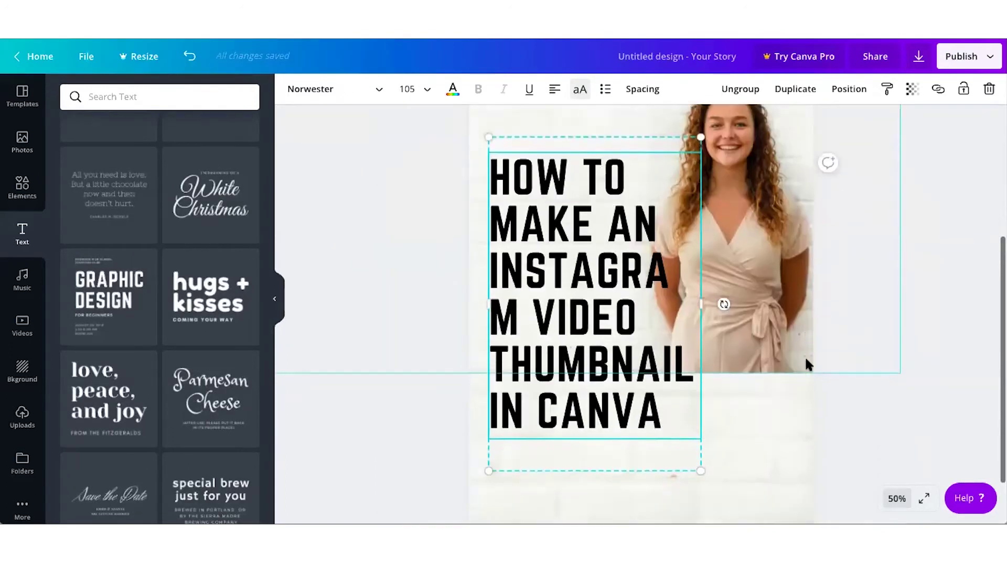
left_click(895, 496)
left_click(888, 431)
left_click(710, 354)
left_click_drag(787, 382, 799, 389)
left_click(591, 309)
left_click_drag(591, 309, 591, 289)
- Set the whole headline's font size to 88
left_click(650, 364)
left_click_drag(650, 365, 556, 231)
left_click(427, 90)
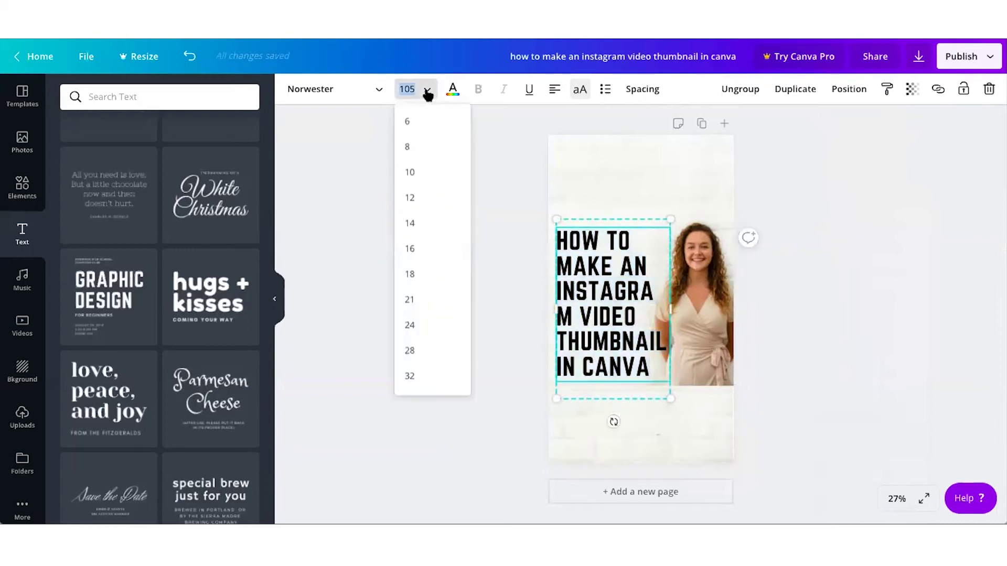
scroll(431, 325, "down", 5)
scroll(433, 331, "down", 2)
left_click(438, 293)
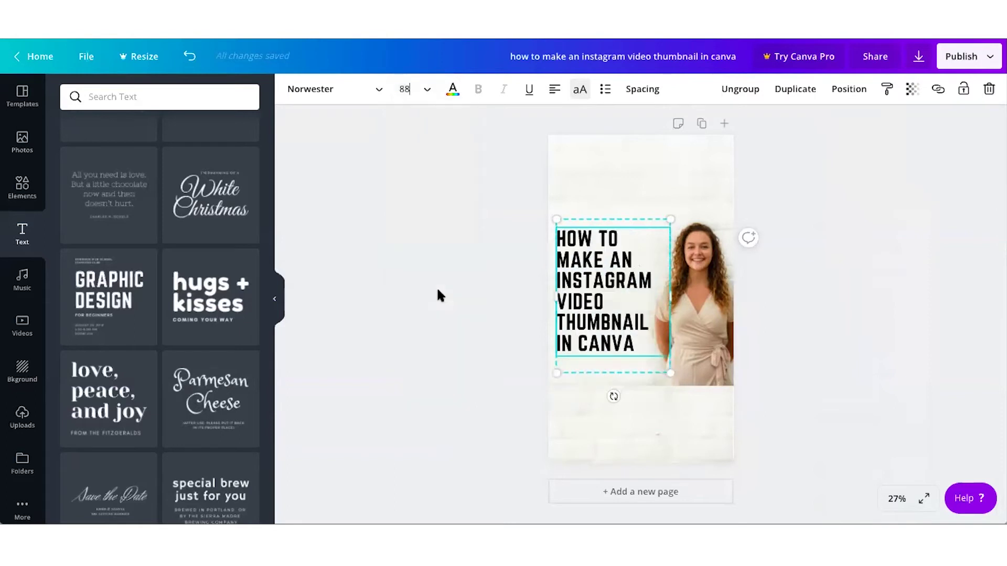
left_click(438, 292)
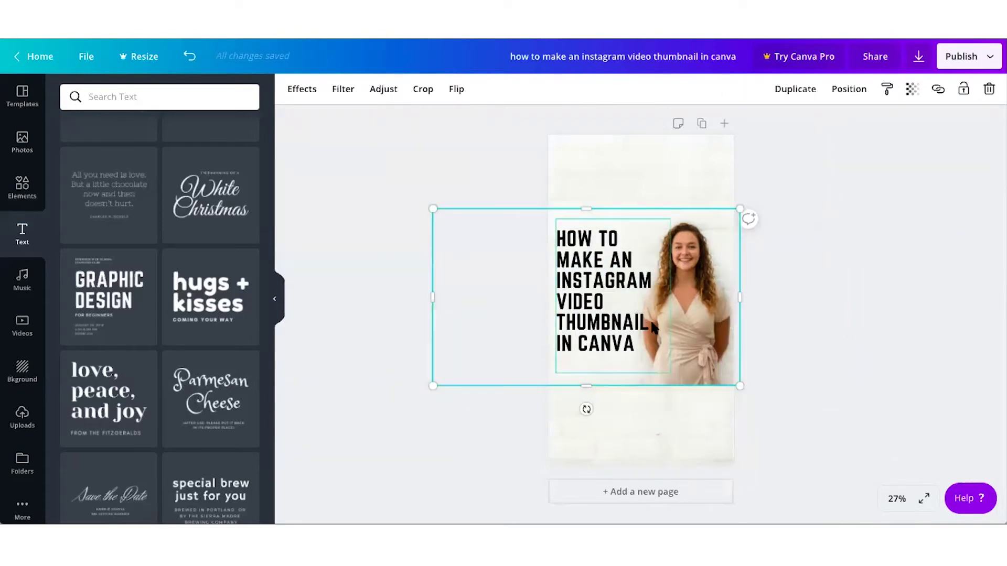
- Set the words VIDEO THUMBNAIL in the headline to font size 64
left_click(604, 289)
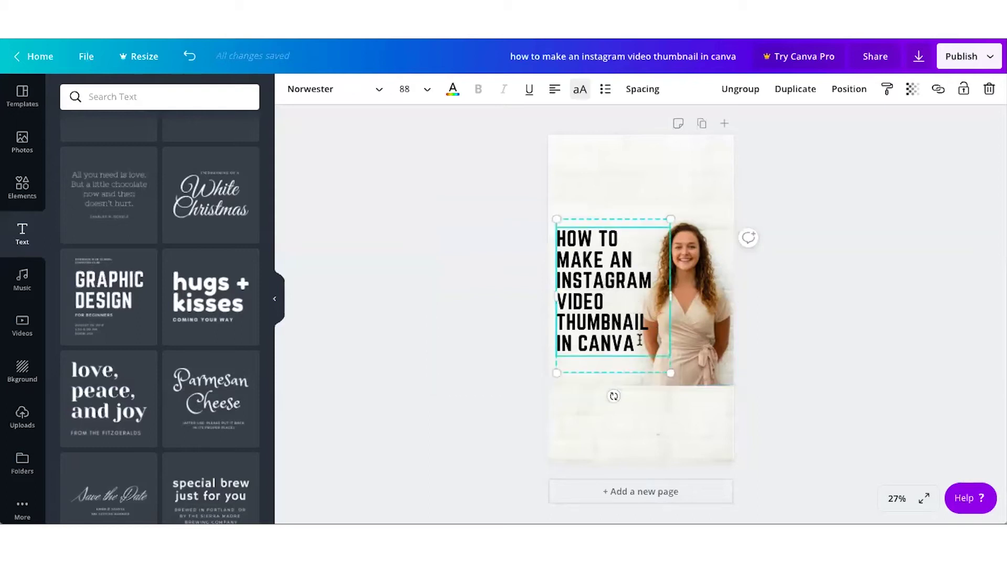
left_click_drag(640, 344, 546, 258)
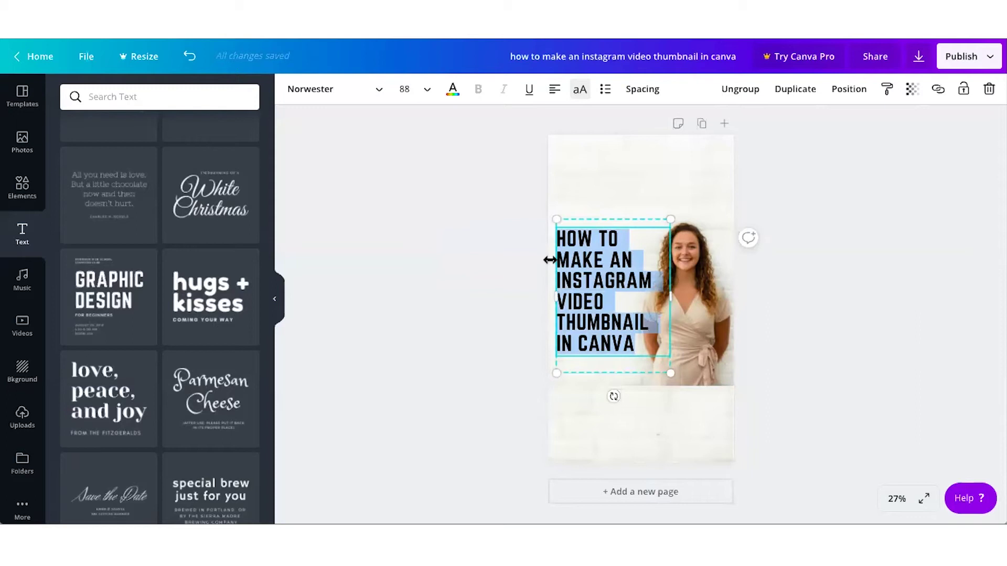
left_click(610, 294)
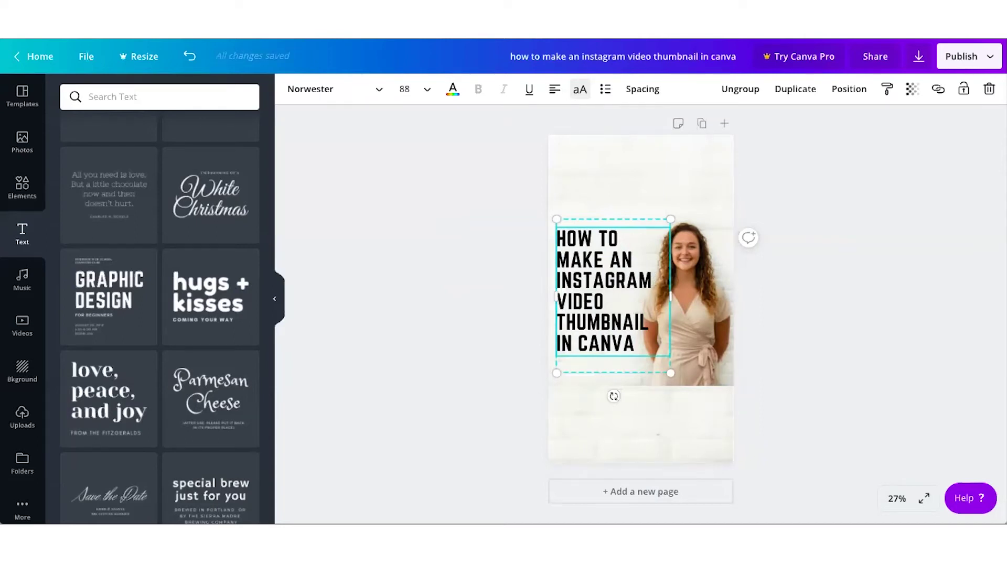
left_click(656, 320)
key("BackSpace")
left_click_drag(650, 323, 558, 298)
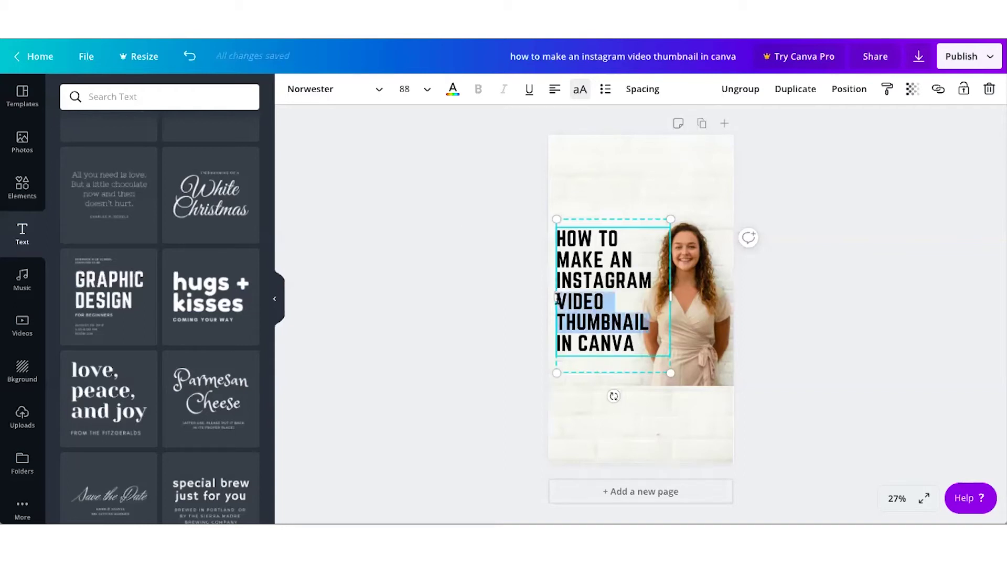
left_click(427, 91)
left_click(430, 195)
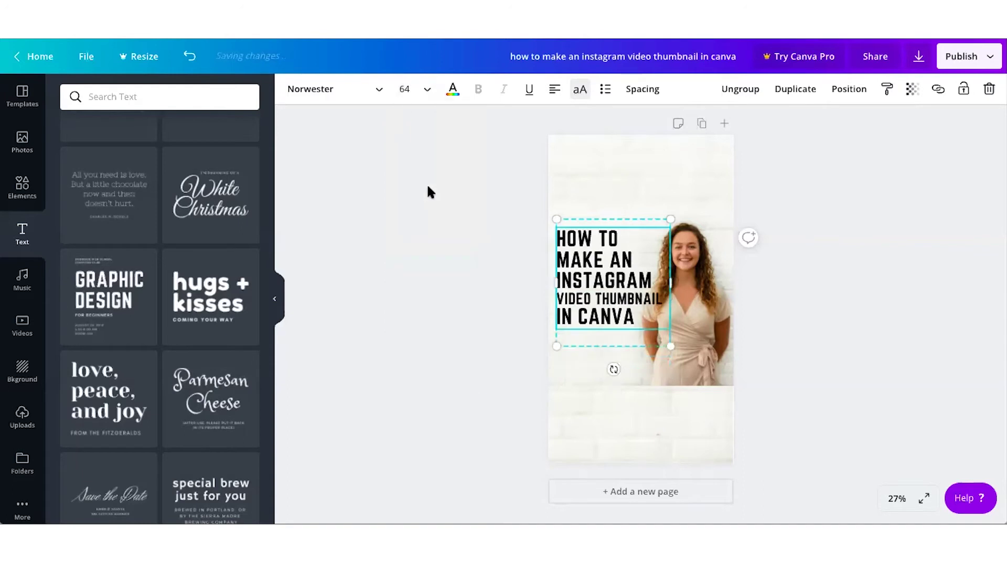
- Move the headline lower beside the woman's torso and set all of its text to font size 72
left_click_drag(597, 263, 594, 307)
left_click(633, 369)
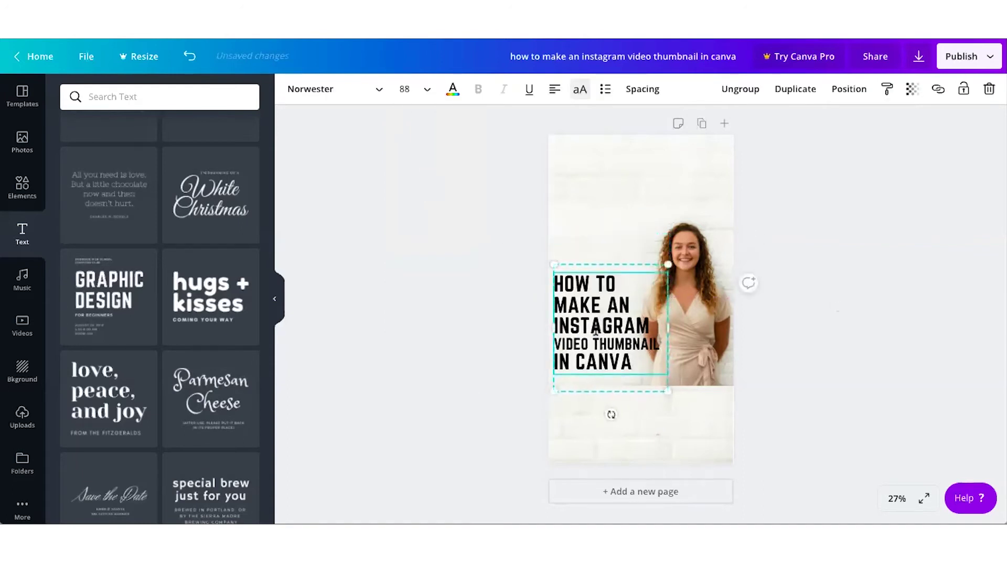
left_click_drag(633, 369, 551, 285)
left_click(429, 91)
left_click(445, 371)
- Reduce VIDEO THUMBNAIL to font size 64 and narrow the headline's text box so it clears the woman's photo
left_click(617, 319)
left_click(418, 92)
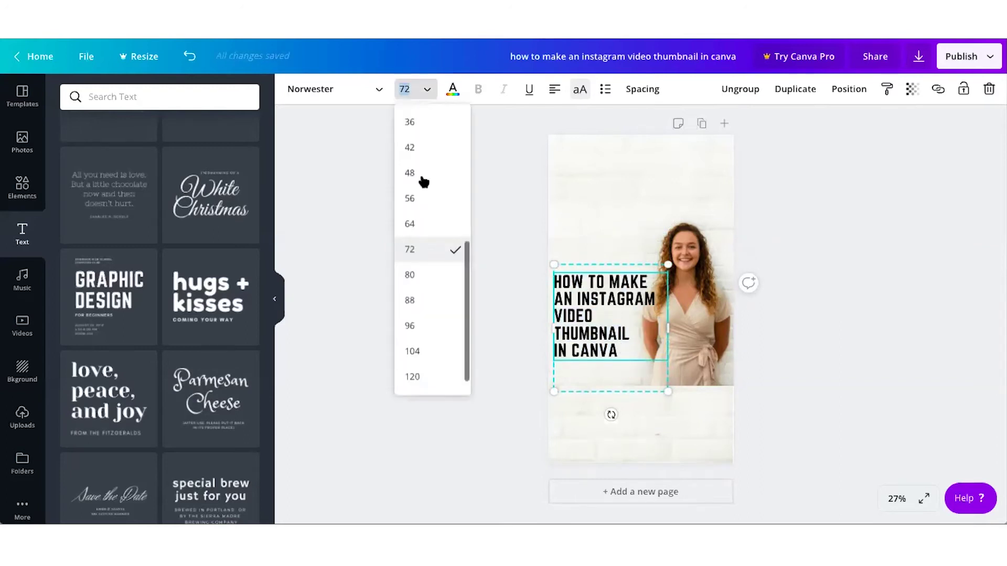
left_click(428, 216)
left_click_drag(629, 311, 648, 296)
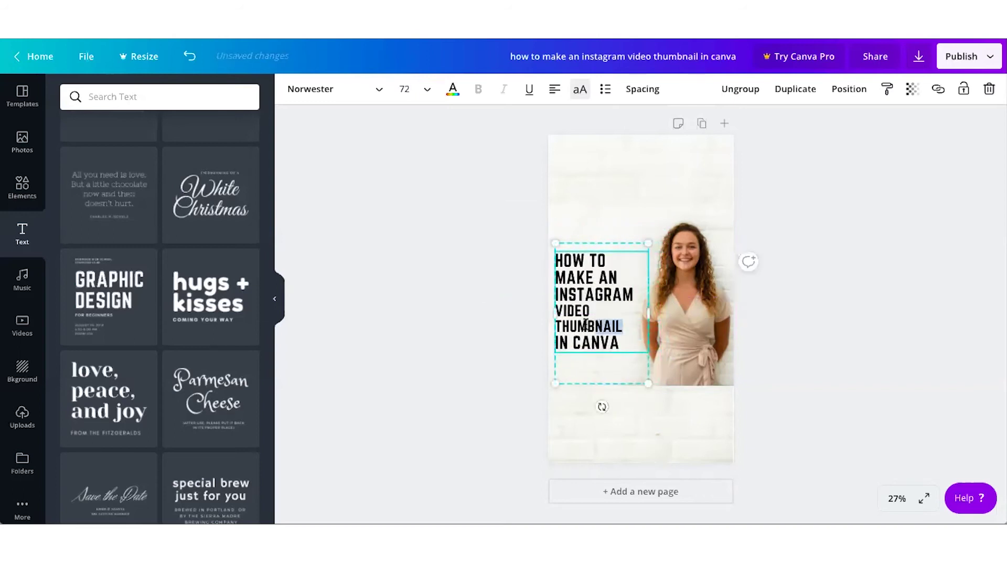
- Set THUMBNAIL to font size 72 and enlarge the word VIDEO to 96
left_click(407, 89)
left_click(410, 274)
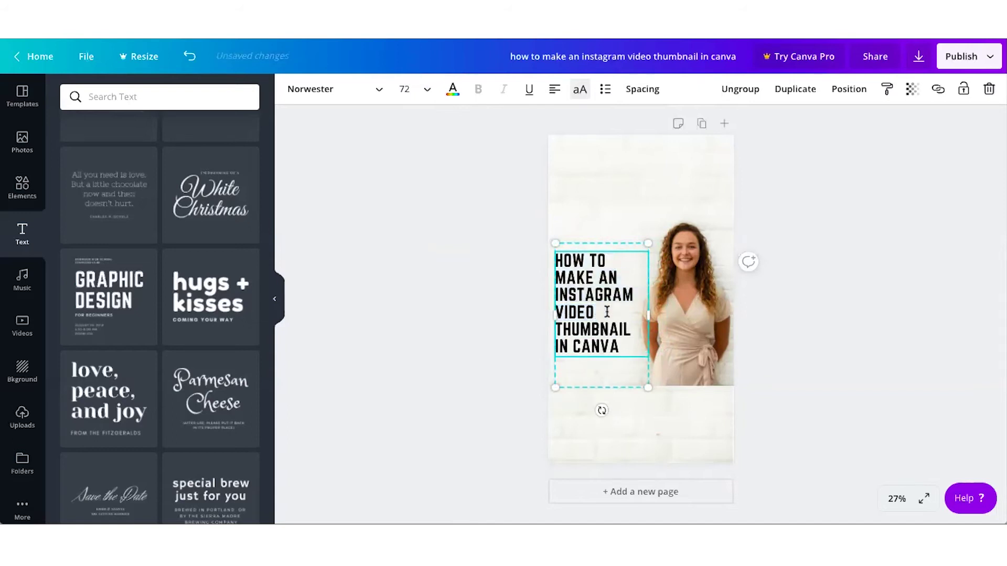
left_click(428, 89)
left_click(435, 321)
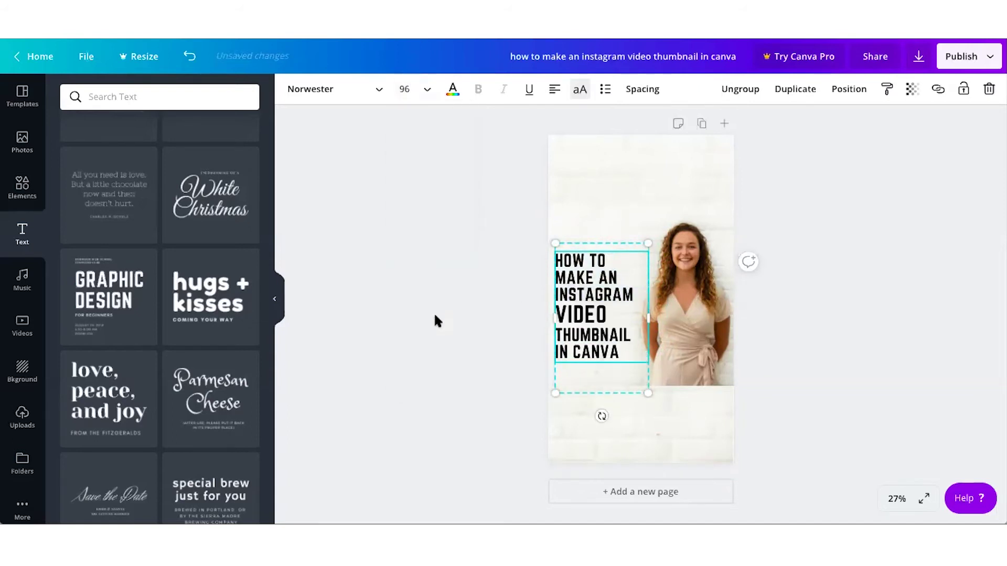
- Try IN CANVA at font size 104, and settle on 96
left_click_drag(622, 351, 555, 351)
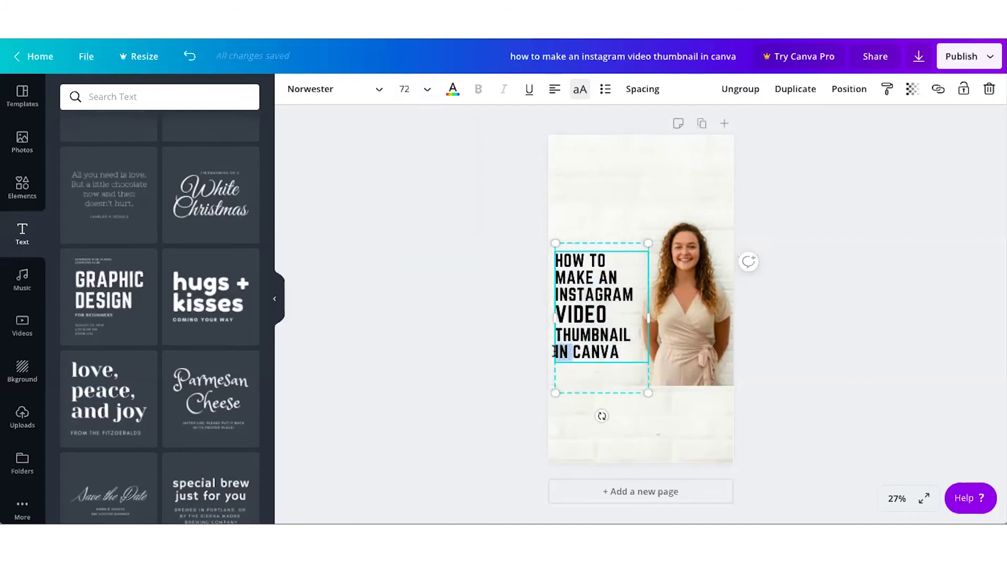
left_click(427, 90)
left_click(435, 350)
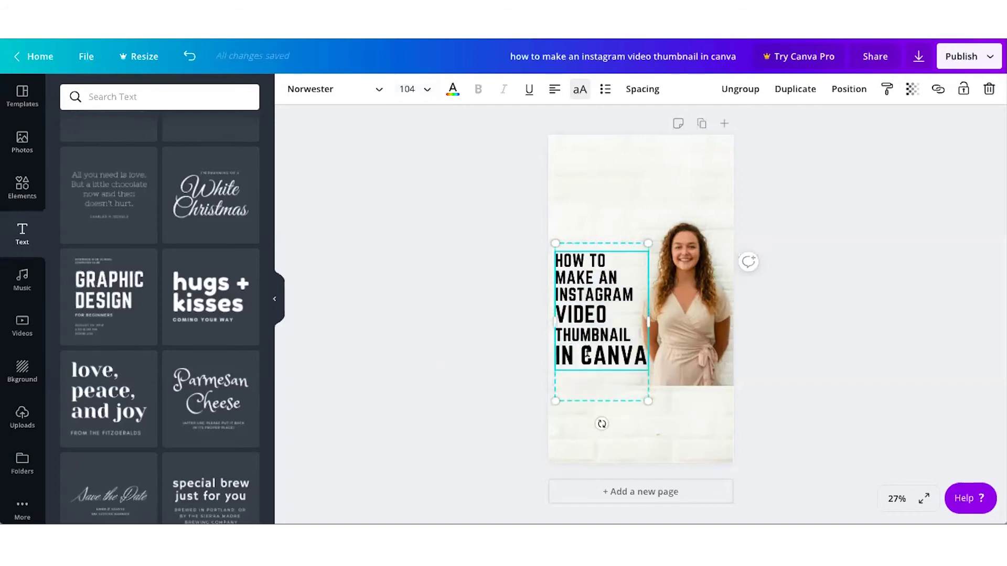
left_click(427, 89)
left_click(433, 304)
left_click(850, 348)
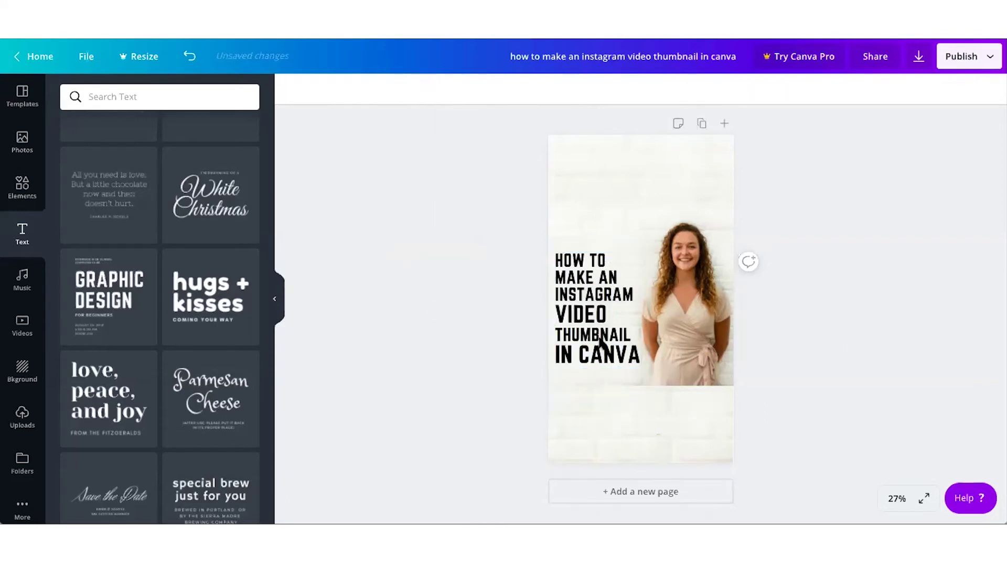
- Nudge the headline group slightly up and to the right, away from the page's left edge
left_click(589, 325)
left_click_drag(590, 325, 591, 318)
left_click(802, 353)
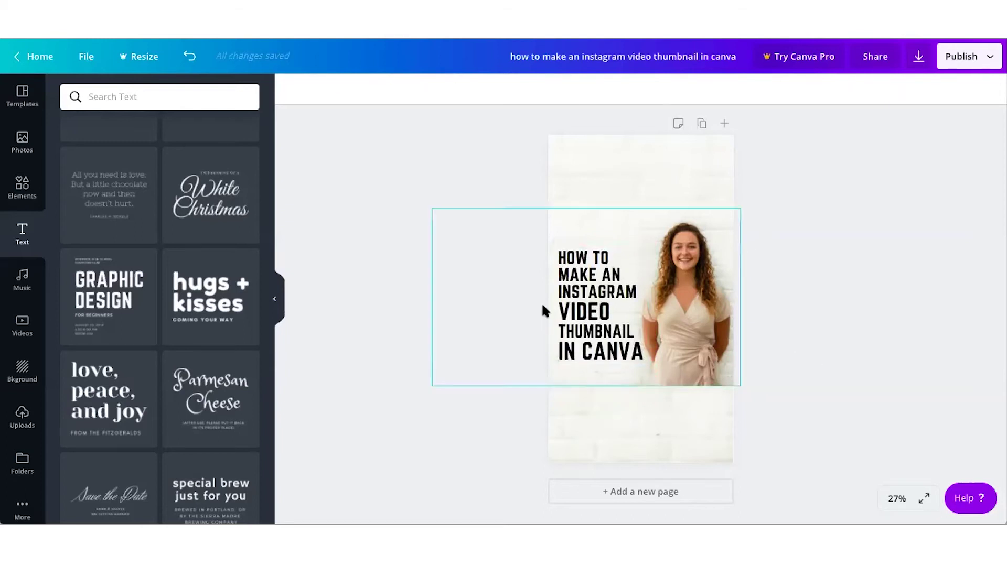
- Layer a duplicate of the headline at a slight offset and colour the front copy tan over the black one
left_click(593, 313)
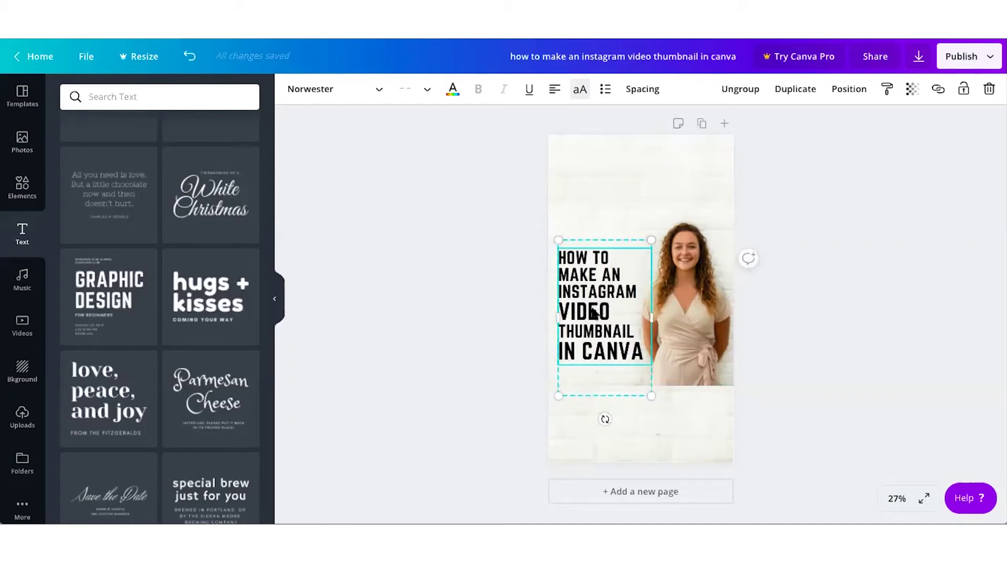
left_click_drag(593, 313, 596, 317)
left_click(631, 344)
left_click_drag(647, 355, 560, 256)
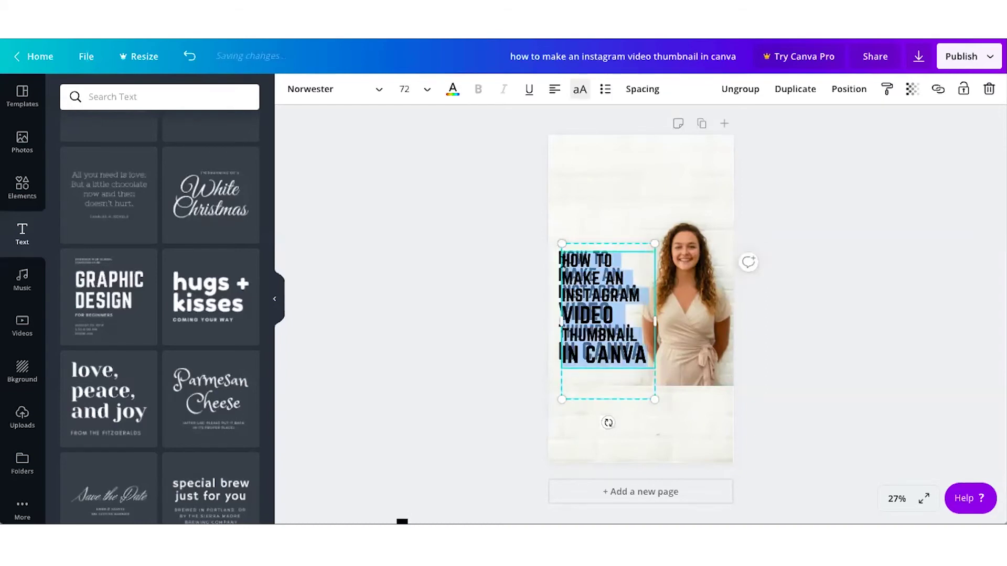
left_click(455, 92)
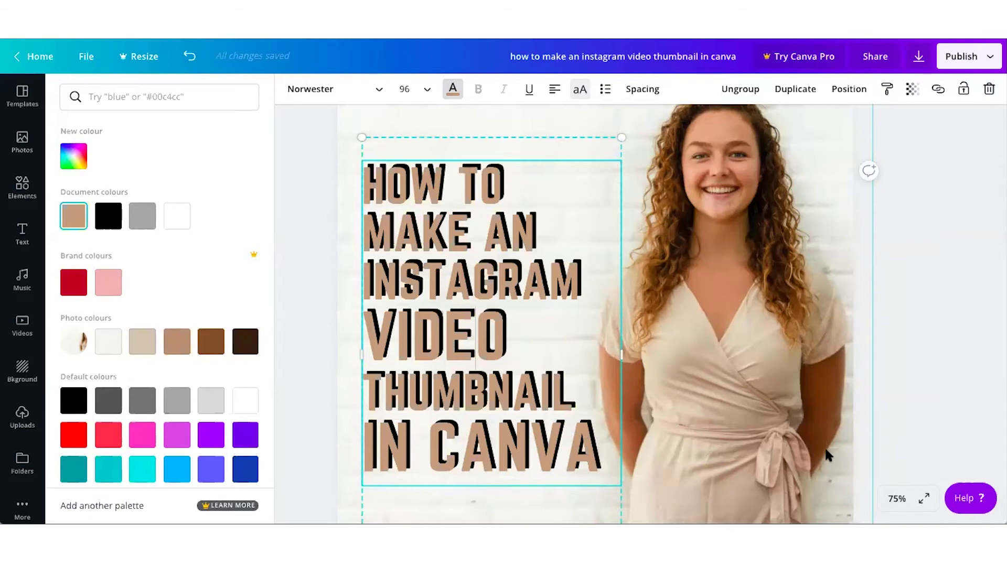
left_click(901, 348)
- Add a thin tan horizontal line above the headline
key("ctrl+minus")
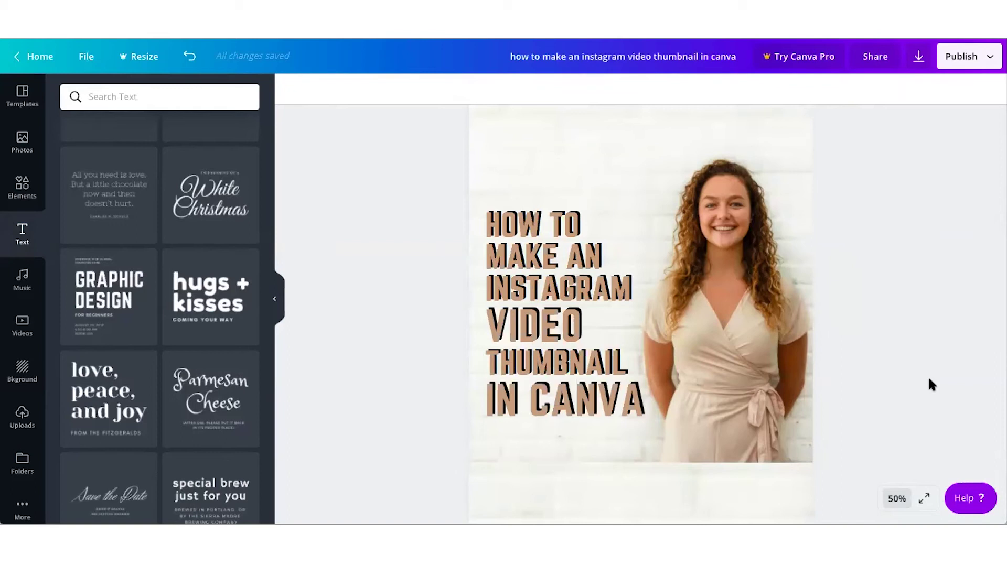
left_click(14, 195)
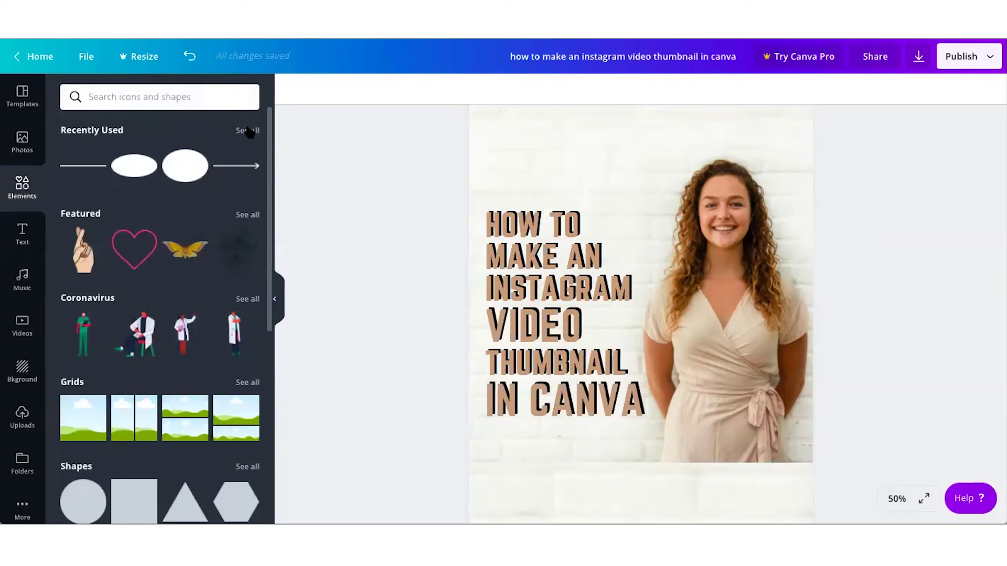
left_click(236, 166)
- Add a square shape to the page and fill it with white
scroll(139, 337, "down", 3)
left_click(141, 343)
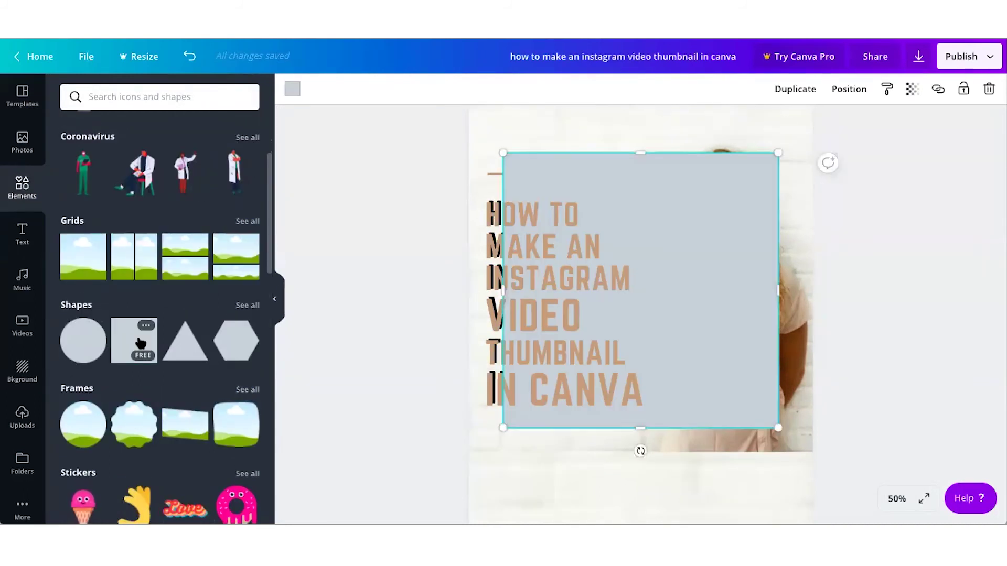
left_click(847, 90)
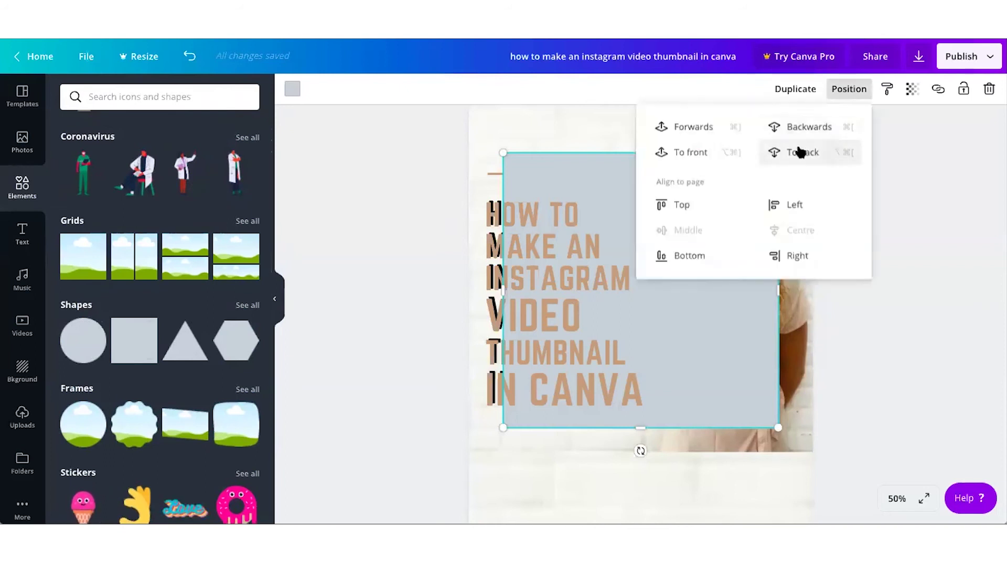
left_click(292, 88)
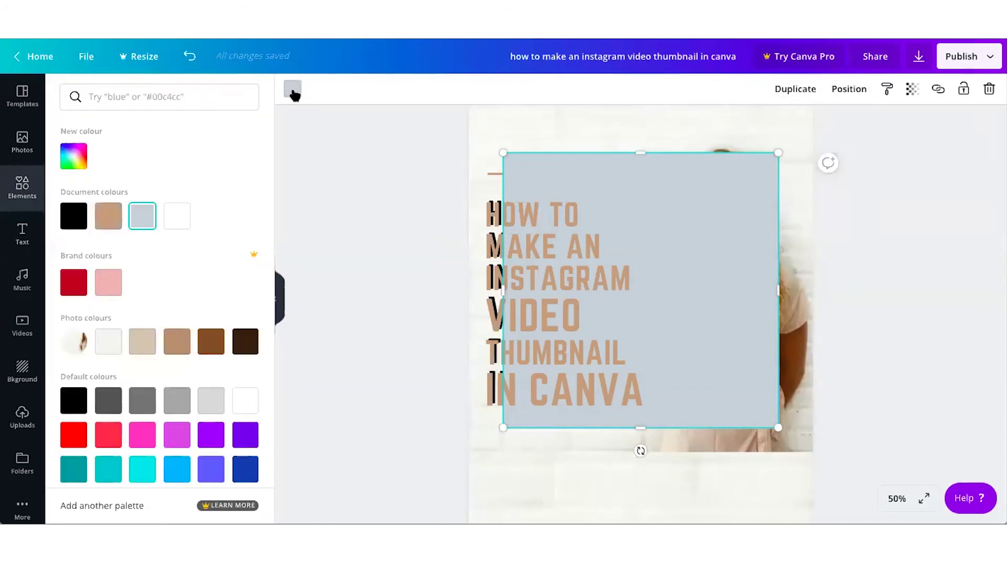
left_click(176, 217)
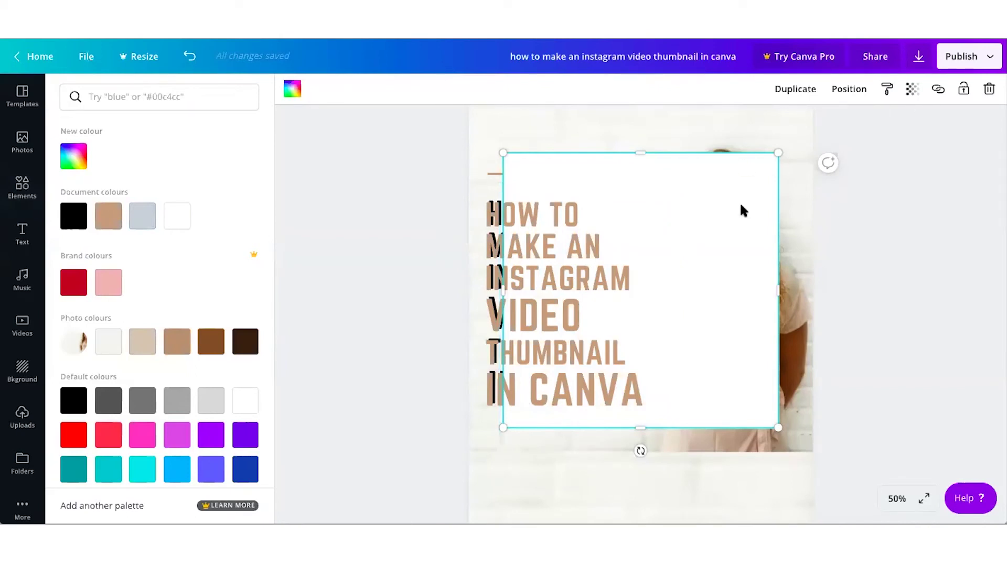
- Send the white square backwards until it sits behind the line and both headline copies
left_click(849, 90)
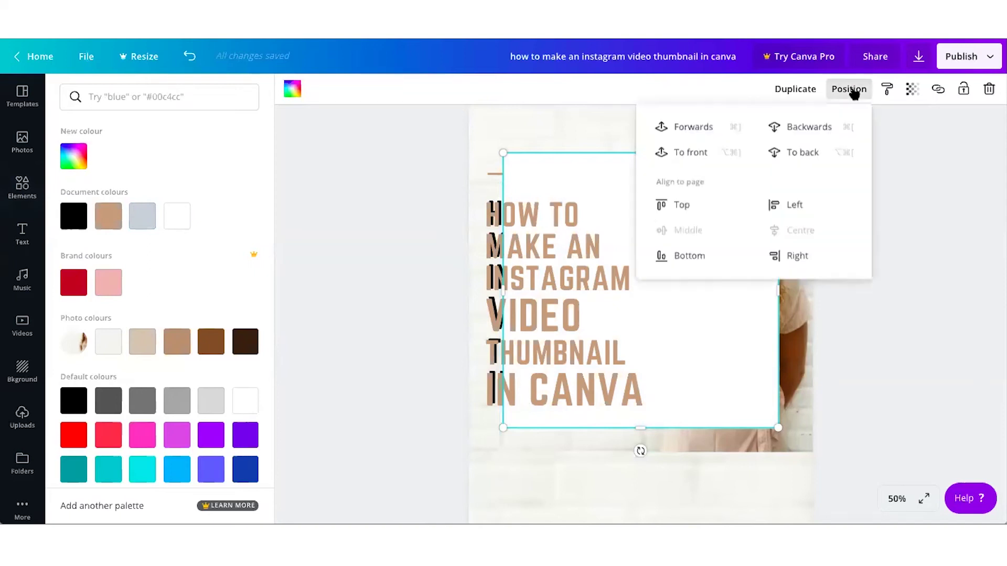
left_click(810, 128)
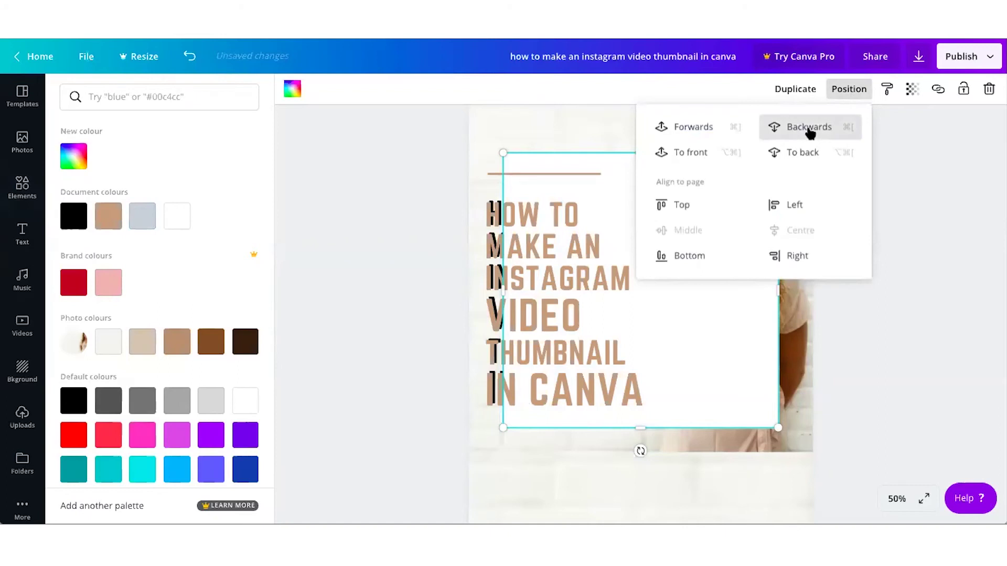
left_click(810, 131)
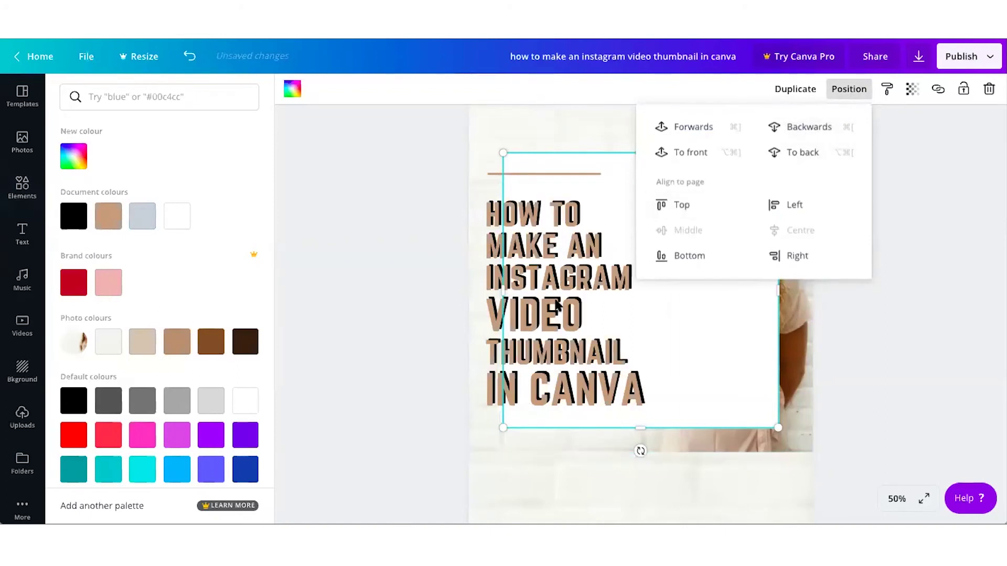
left_click(873, 326)
- Align the white square with the page's left edge and shrink it to a thin strip behind the word INSTAGRAM
left_click_drag(693, 282, 674, 288)
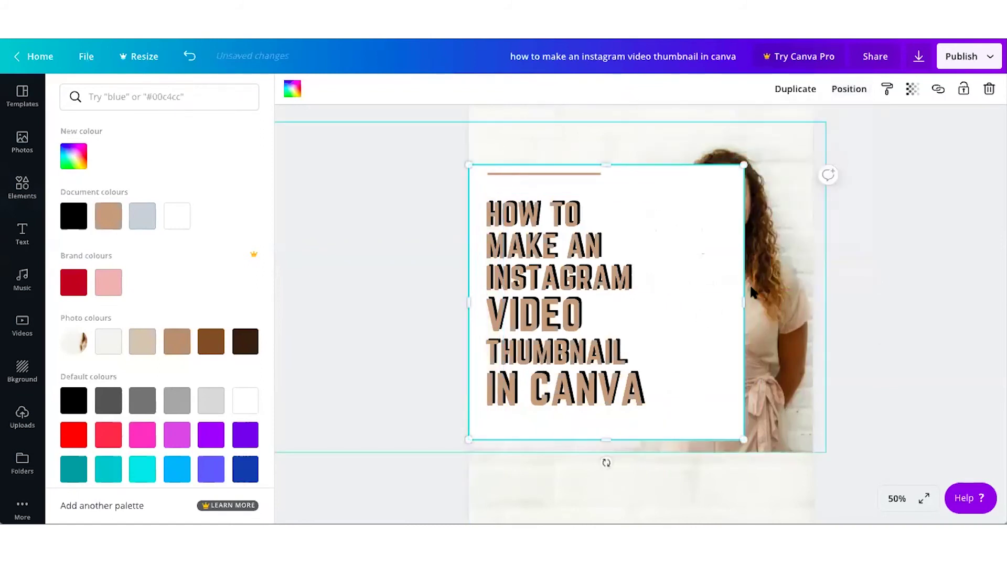
left_click_drag(745, 298, 638, 306)
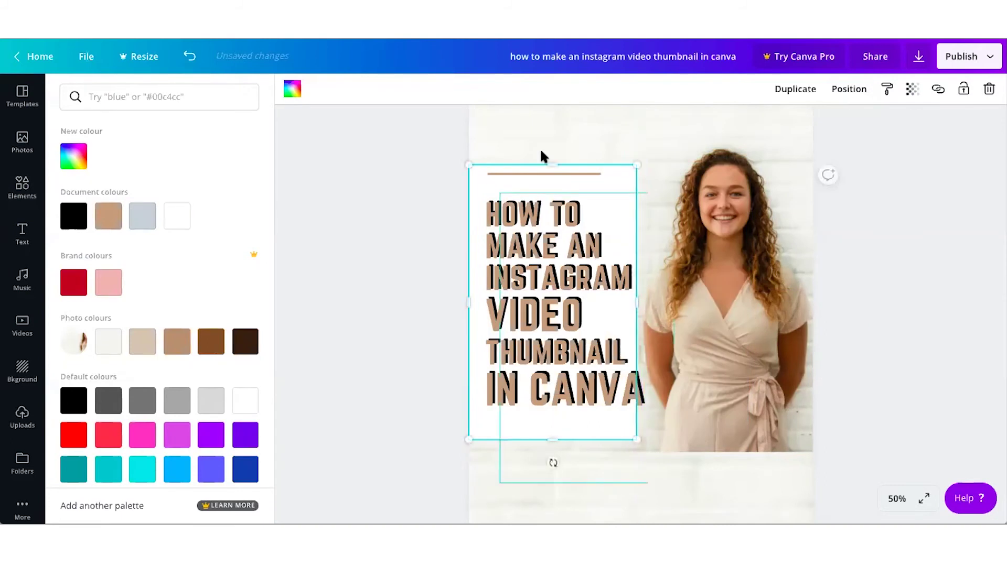
left_click_drag(551, 165, 551, 255)
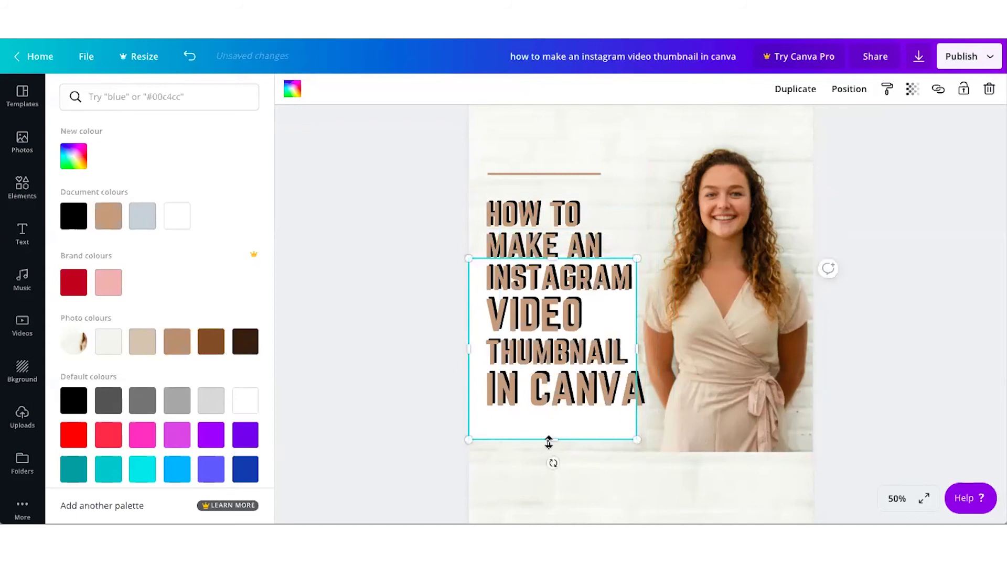
left_click_drag(524, 393, 507, 298)
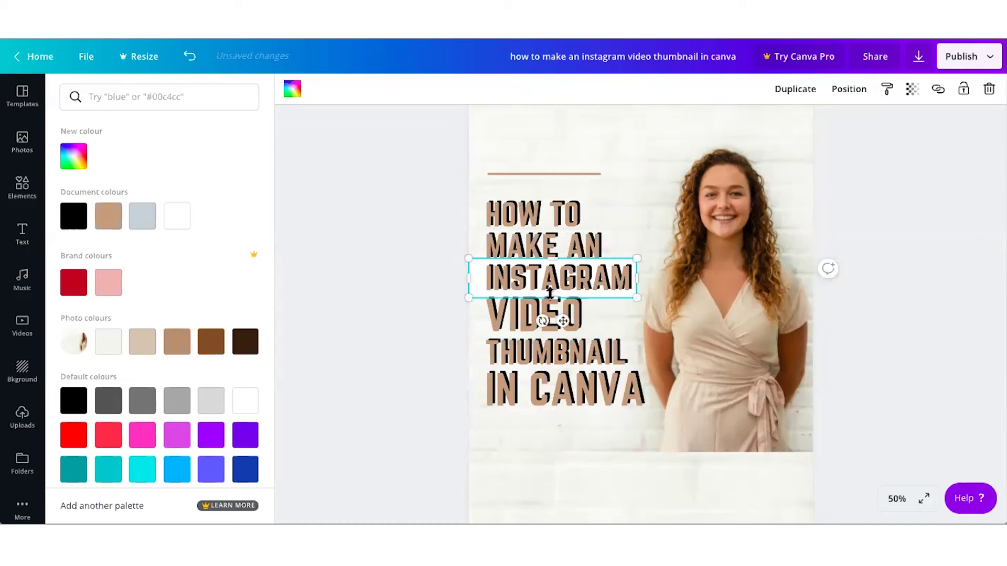
left_click_drag(551, 293, 550, 290)
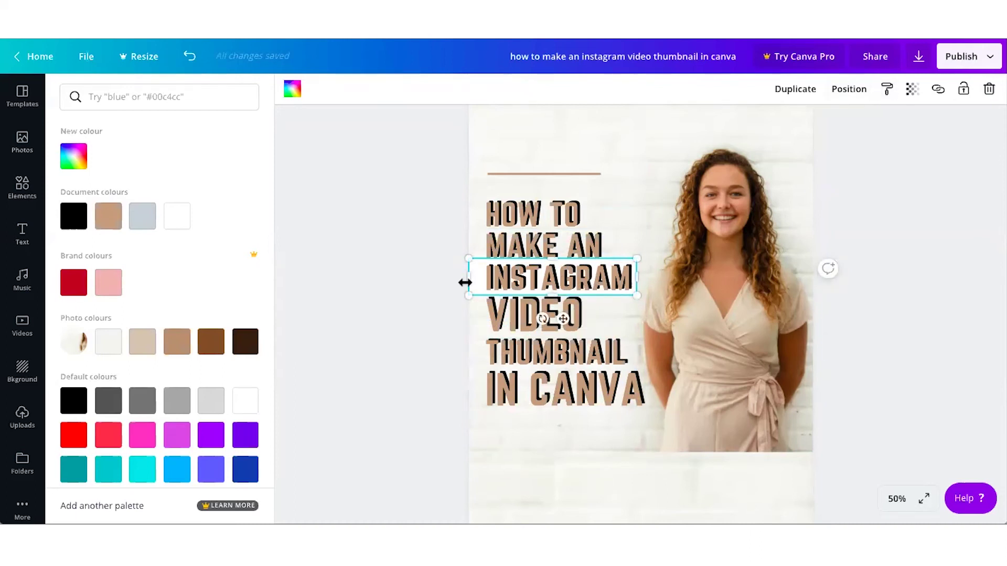
- Set the white strip's transparency to 76 and deselect it
left_click(912, 89)
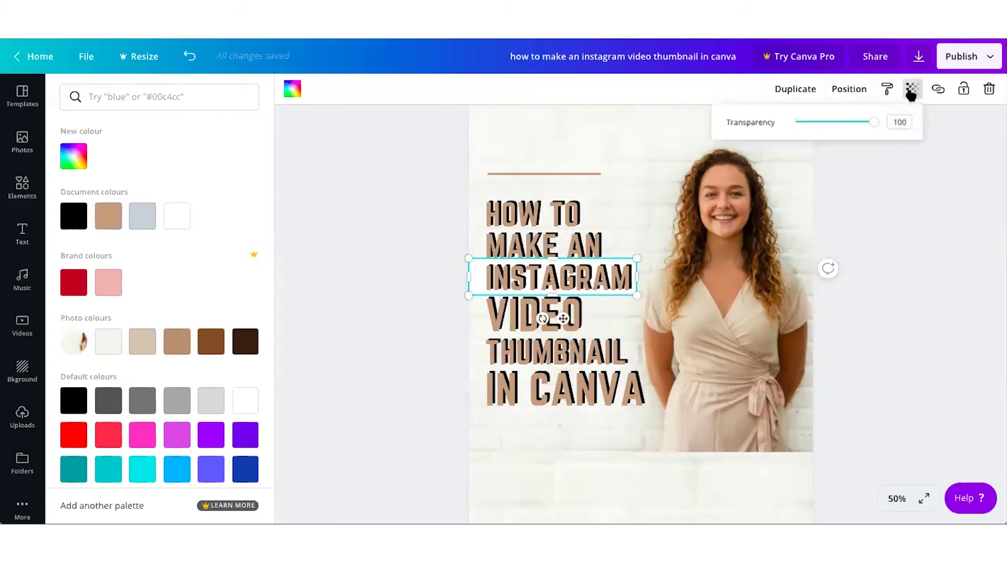
left_click_drag(875, 129, 859, 127)
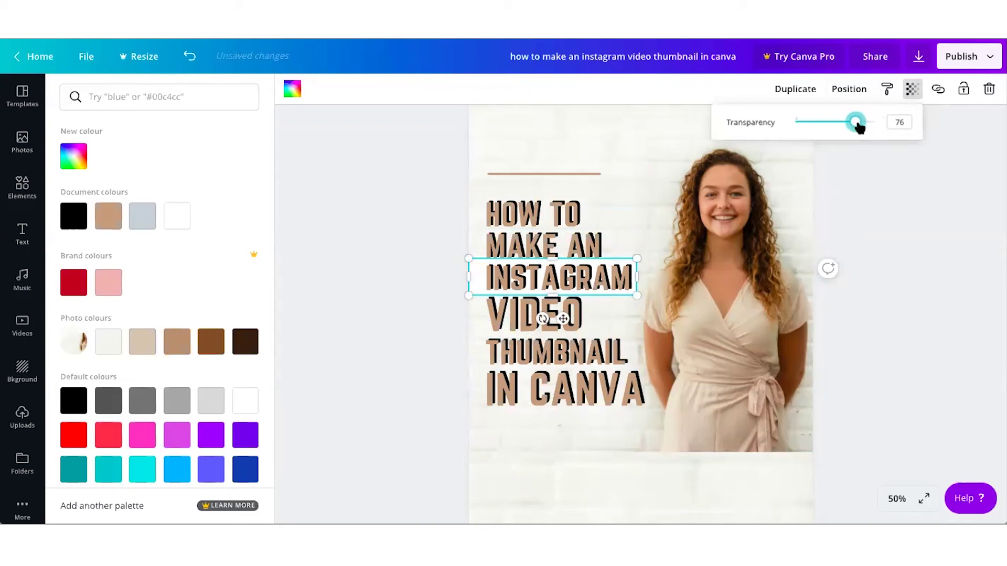
left_click(873, 168)
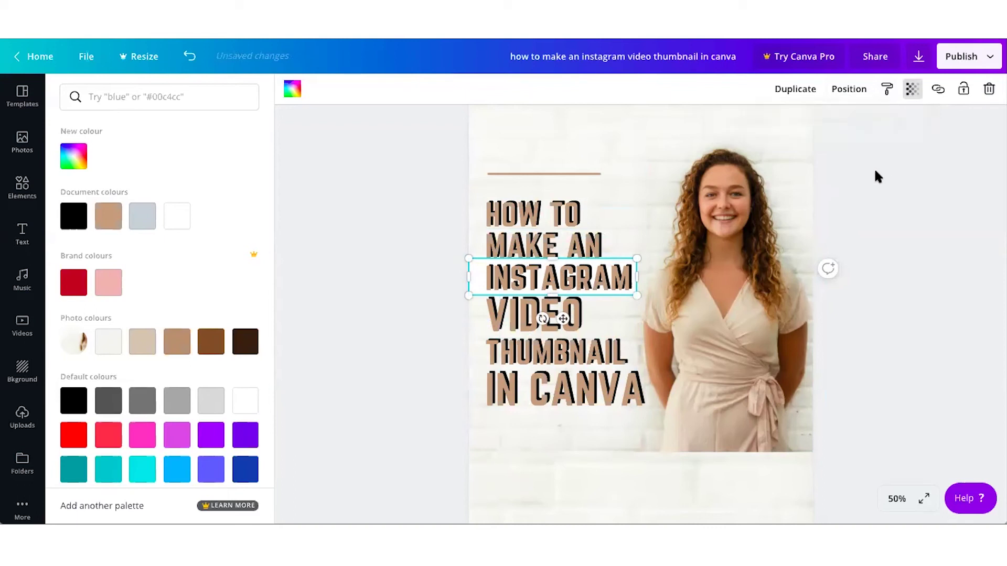
left_click(870, 288)
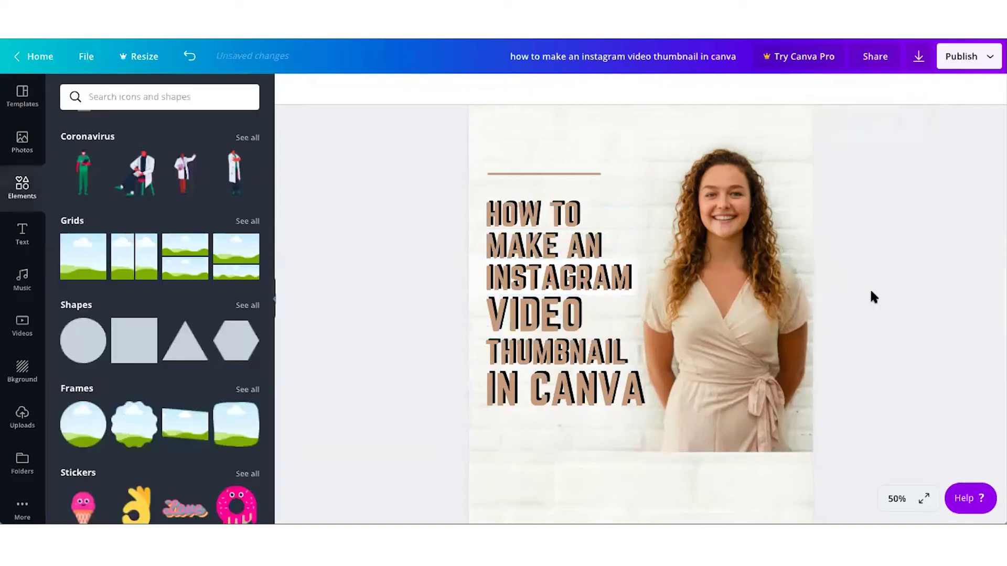
- Duplicate the white strip behind INSTAGRAM, fit the copy to the word VIDEO and layer it behind the headline text
left_click(477, 278)
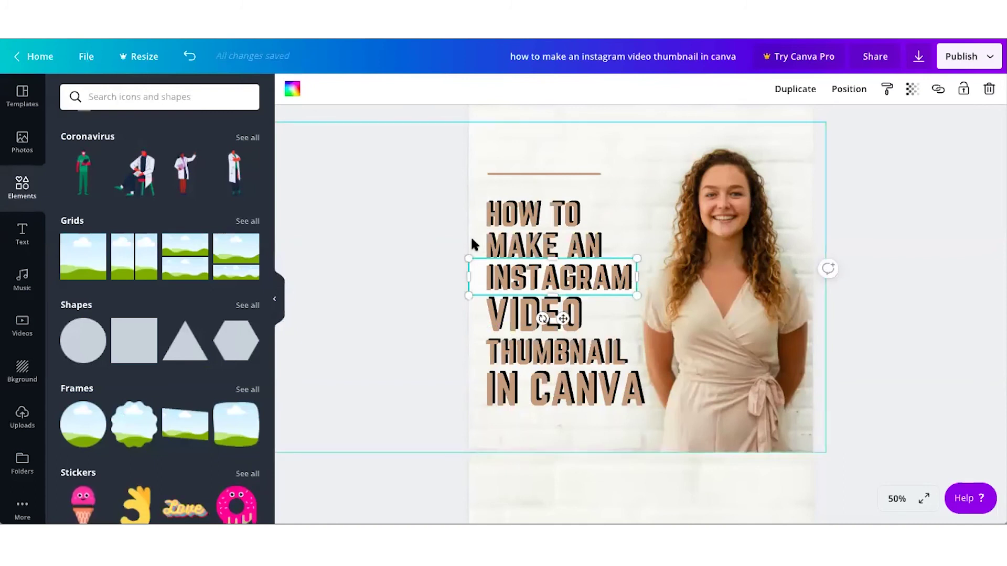
left_click_drag(540, 308, 541, 315)
left_click_drag(636, 313, 590, 311)
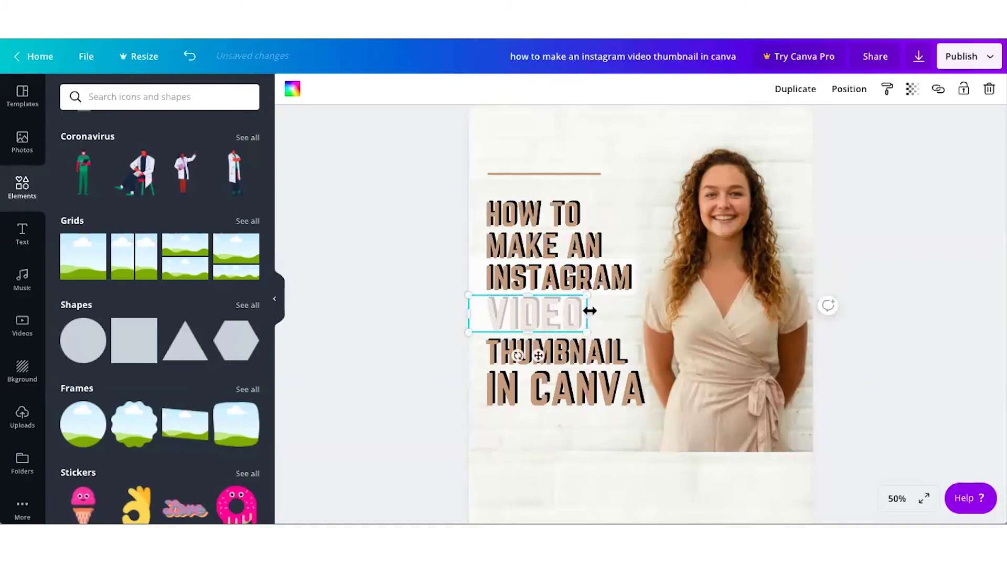
left_click(840, 94)
left_click(697, 126)
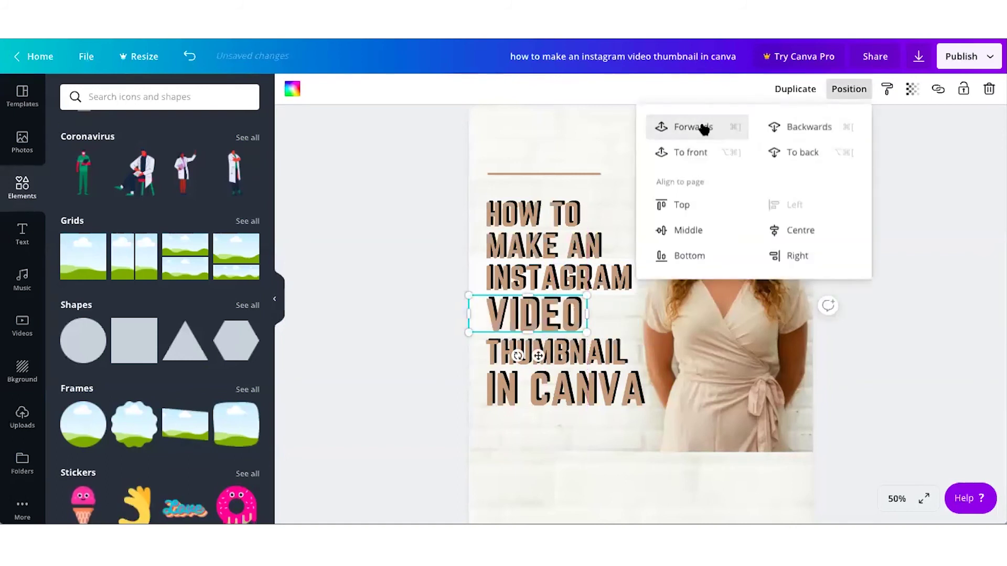
left_click(877, 294)
left_click(877, 293)
- Place another copy of the white strip over THUMBNAIL and send it backwards behind the text
left_click(615, 281)
left_click(591, 348)
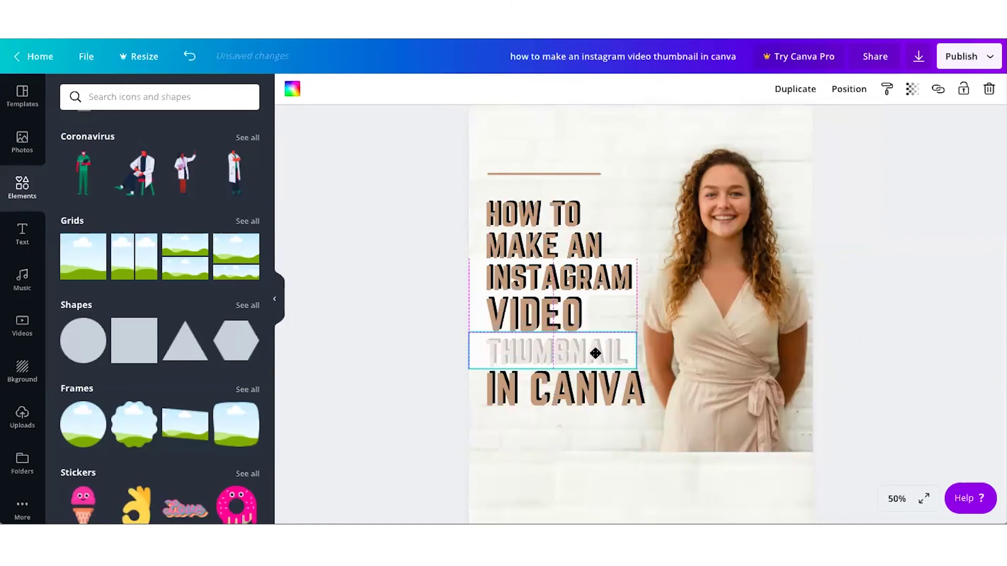
left_click(849, 89)
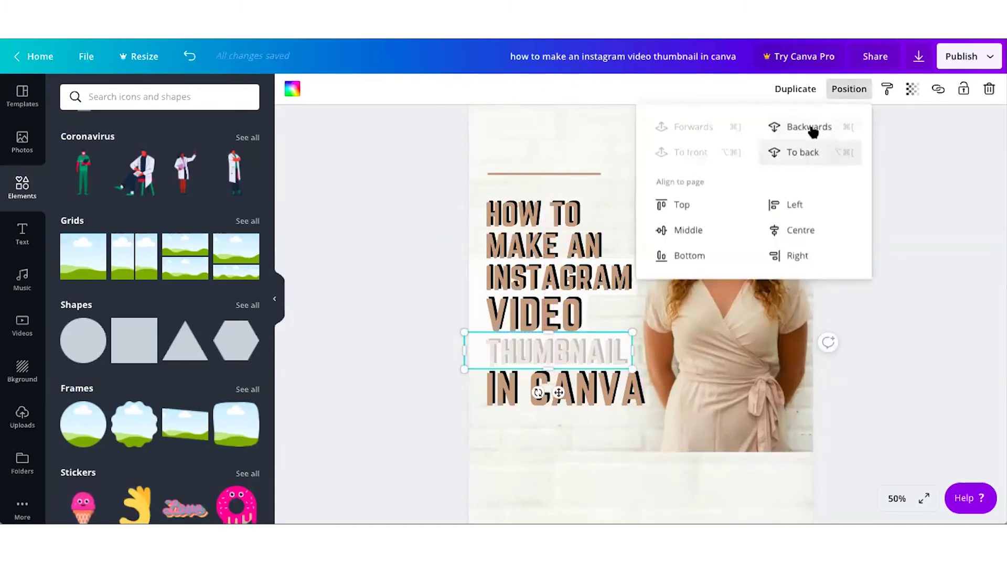
left_click(810, 128)
left_click(942, 358)
left_click(943, 358)
- Add a white strip copy spanning the words IN CANVA and send it backwards behind both text layers
left_click(600, 386)
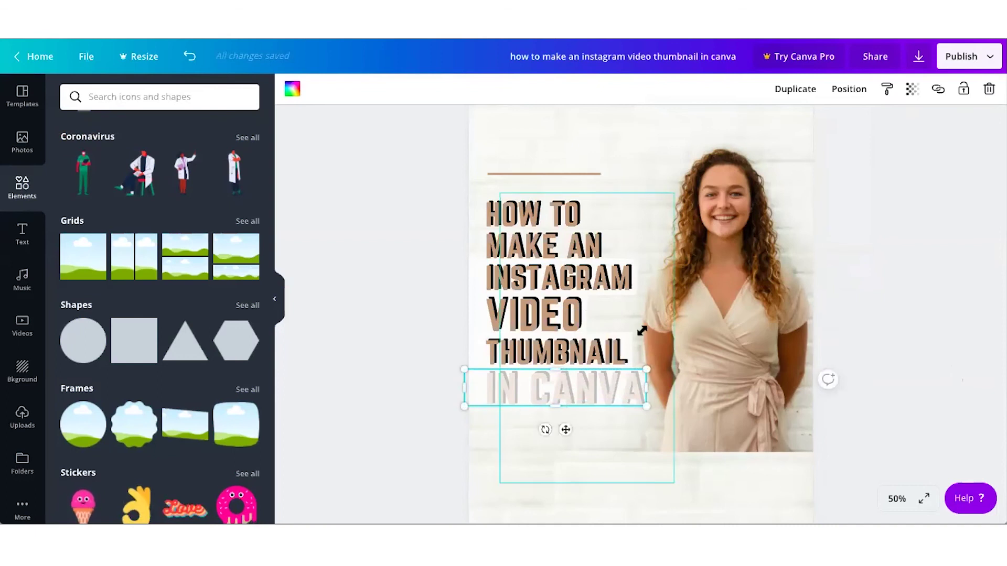
left_click(849, 89)
left_click(798, 128)
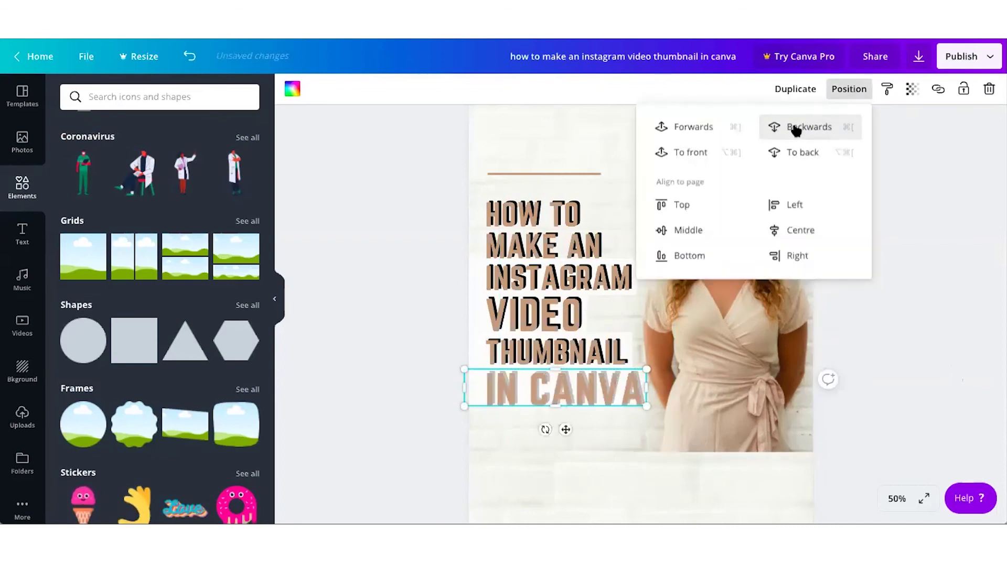
left_click(917, 317)
left_click(915, 321)
- Duplicate the white strip again, position it on the MAKE AN line and send it behind the text
key("Tab")
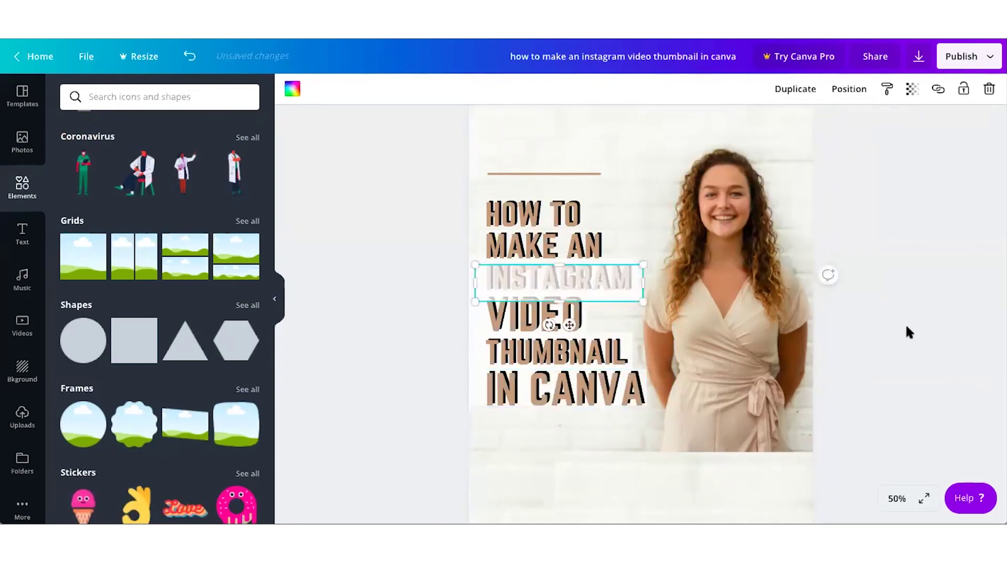
left_click(582, 244)
left_click(849, 89)
left_click(810, 131)
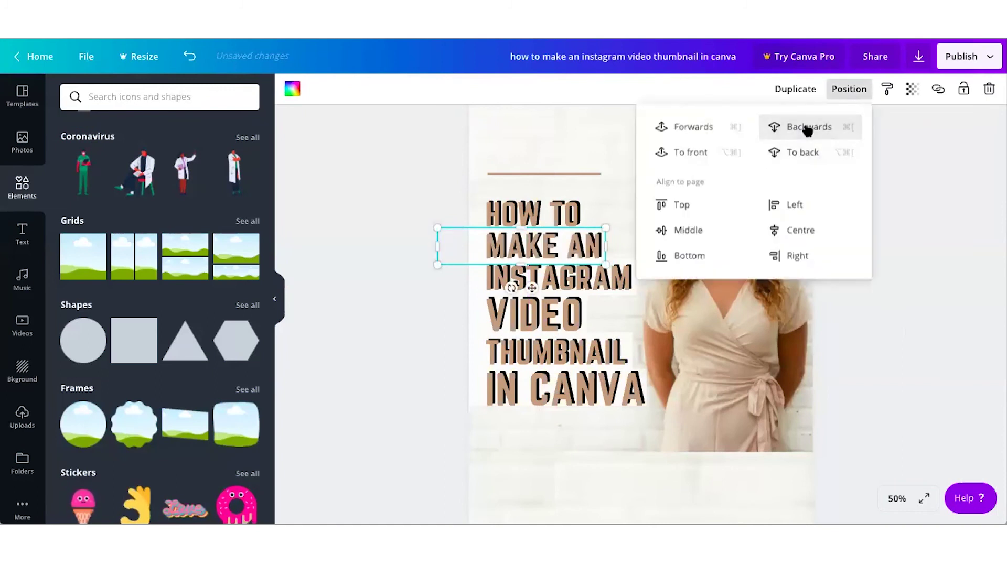
- Position a white strip copy on the HOW TO line, send it behind the text and deselect it
left_click_drag(563, 215, 543, 218)
left_click(847, 90)
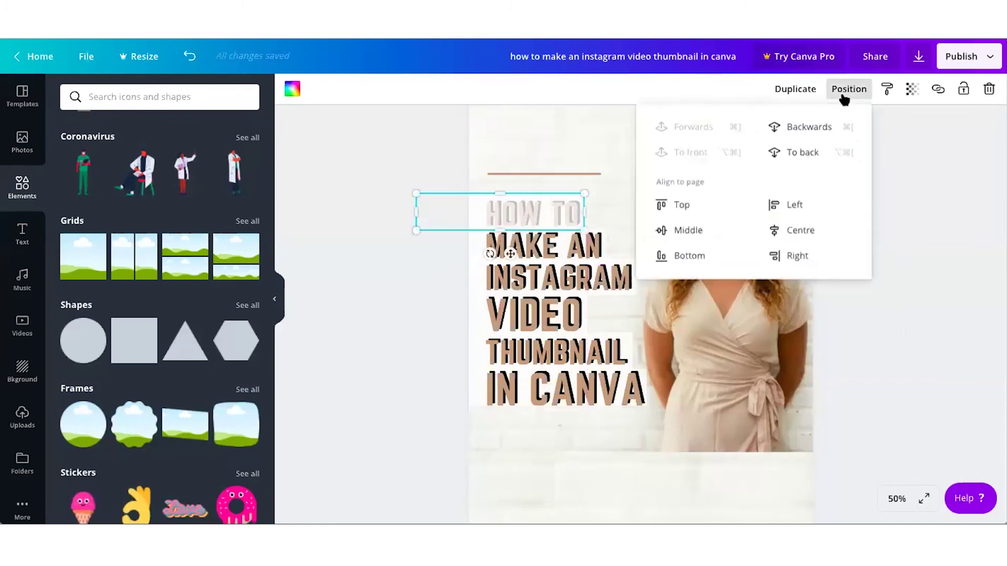
left_click(782, 127)
left_click(911, 323)
left_click(905, 351)
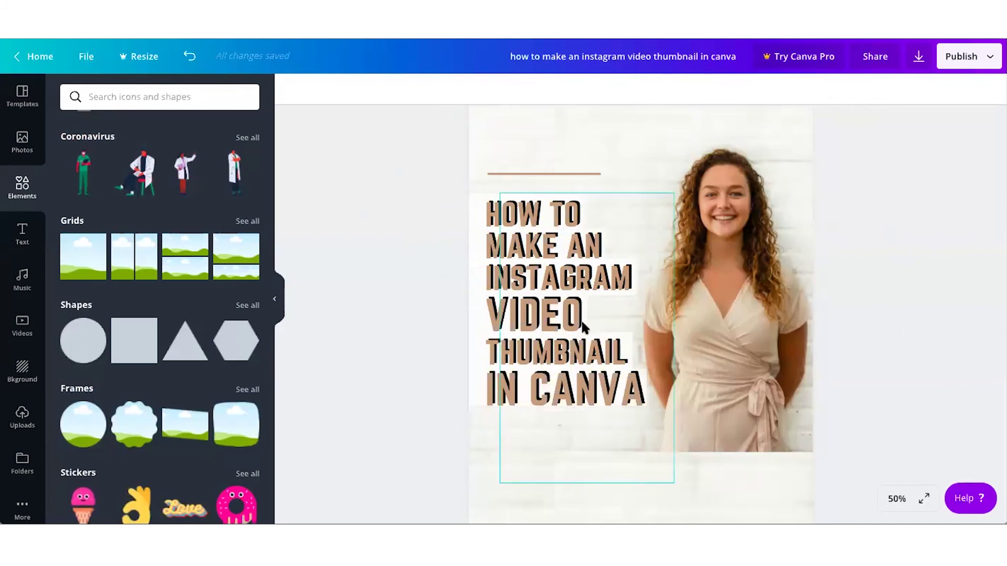
- Delete the thin tan line above the headline and check the design at fit and 75% zoom
left_click(552, 169)
key("Delete")
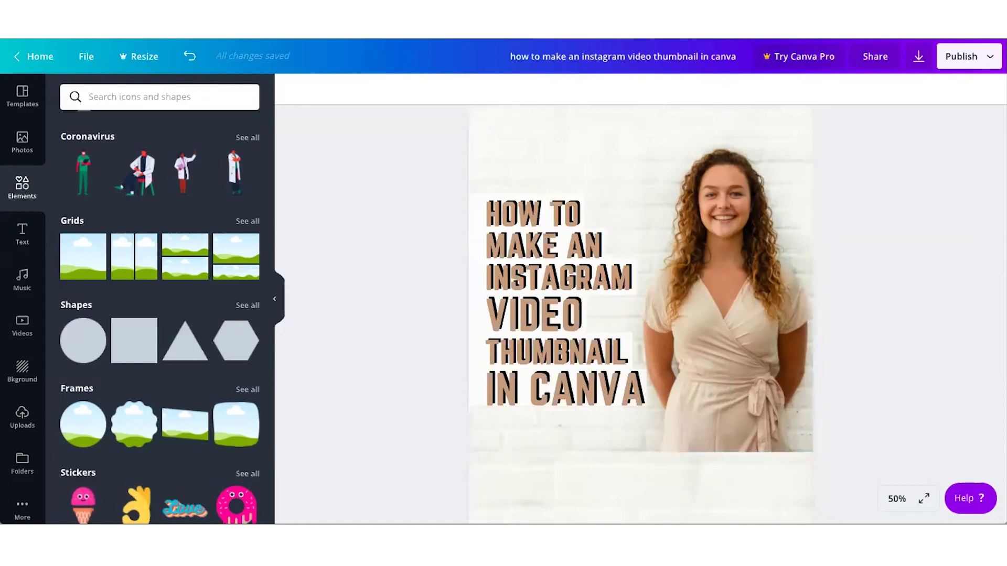
left_click(897, 499)
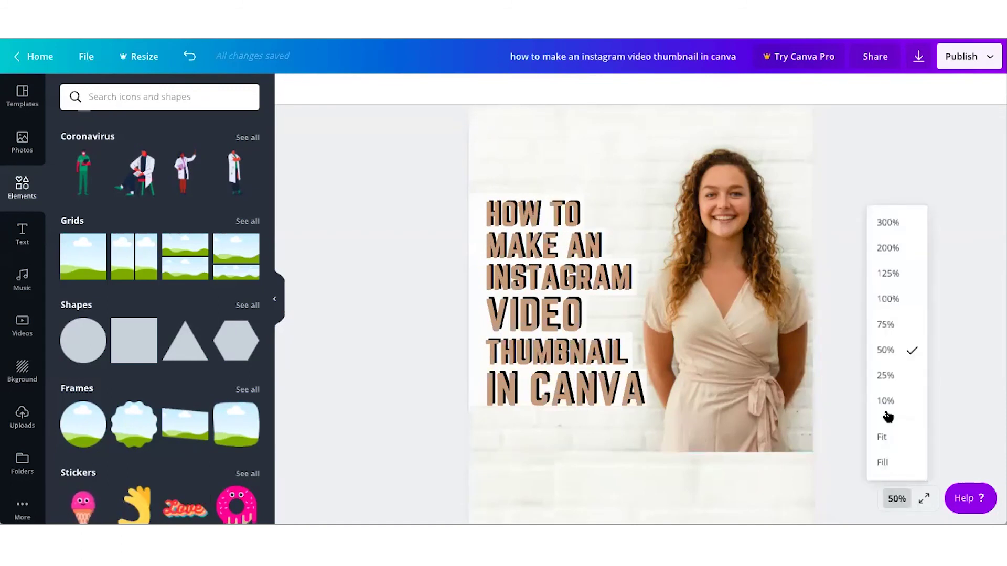
left_click(899, 435)
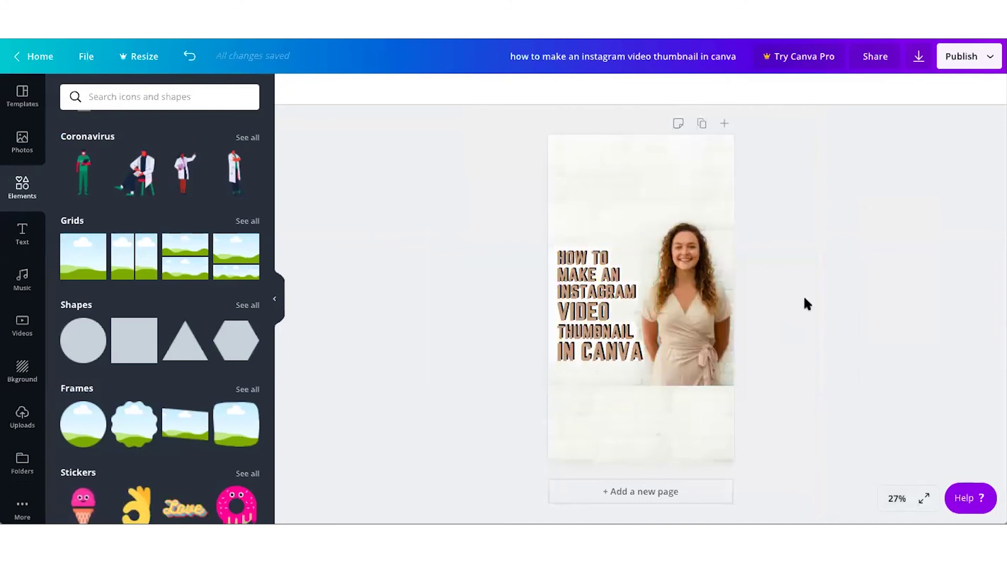
left_click(897, 499)
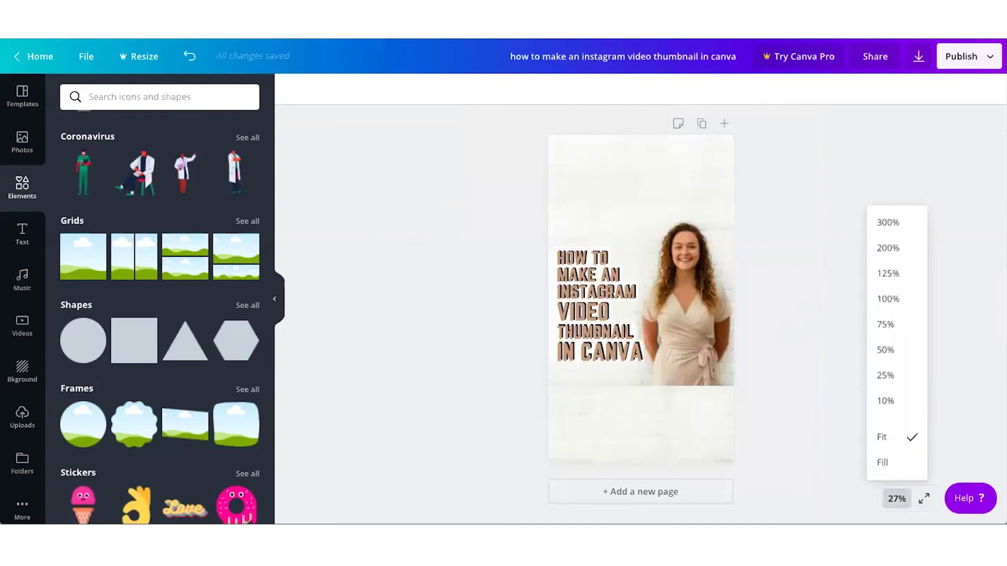
left_click(900, 325)
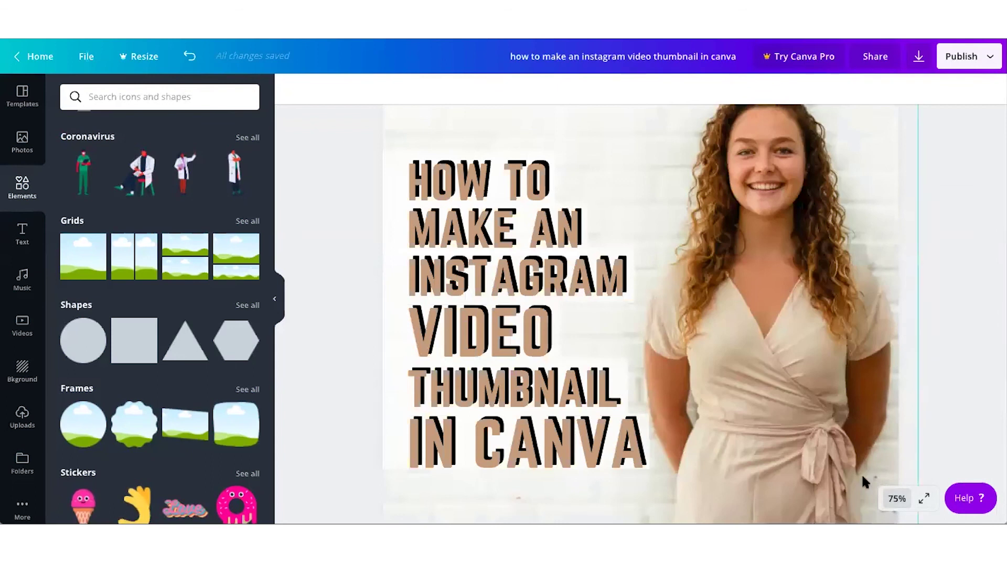
left_click(896, 499)
left_click(910, 349)
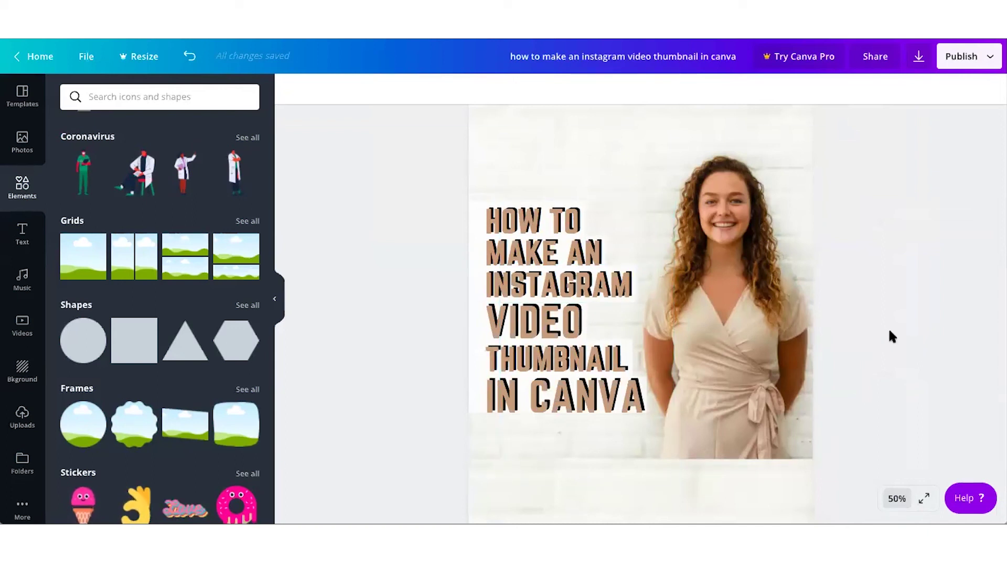
- Rename the design as IGTV Thumbnail 1
left_click(653, 45)
type("IGTV Thumba")
key("BackSpace")
type("nail 1")
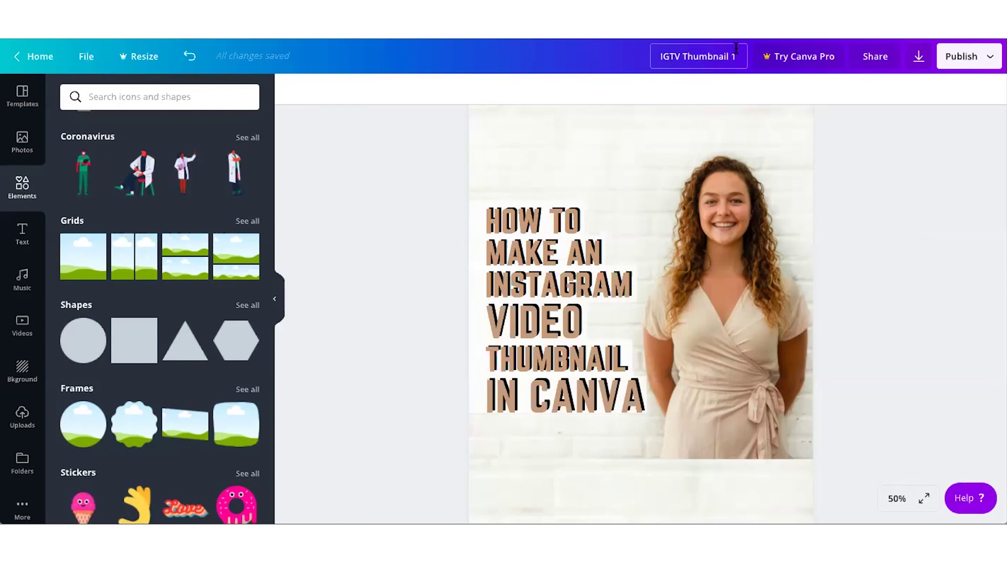
left_click(904, 148)
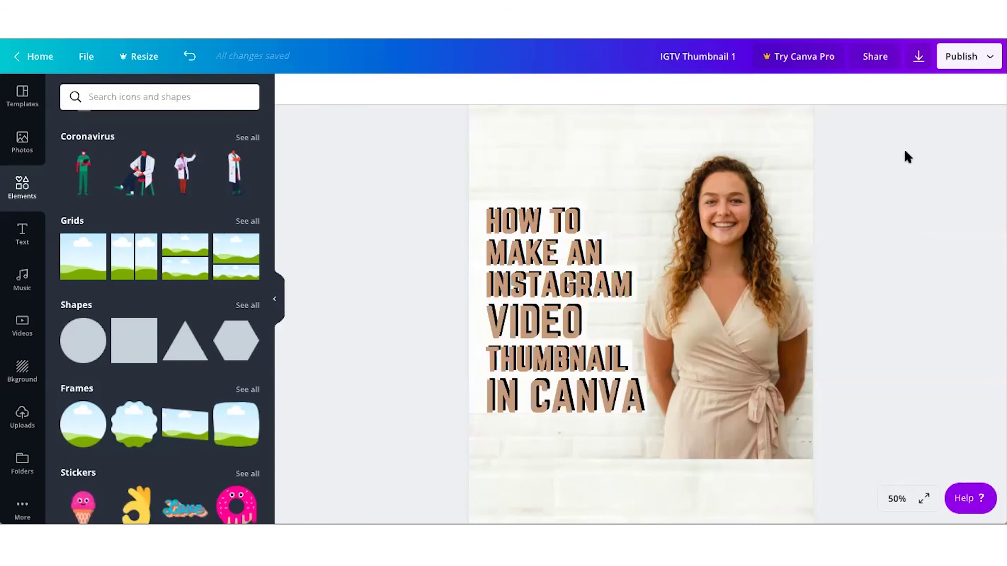
- Download the design as a PNG and dismiss the referral dialog
left_click(920, 63)
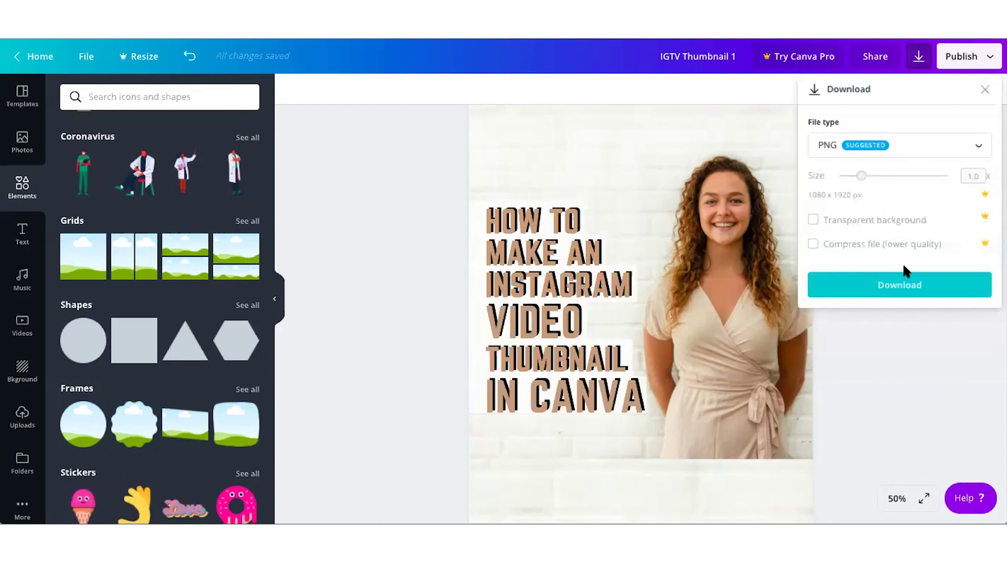
left_click(882, 285)
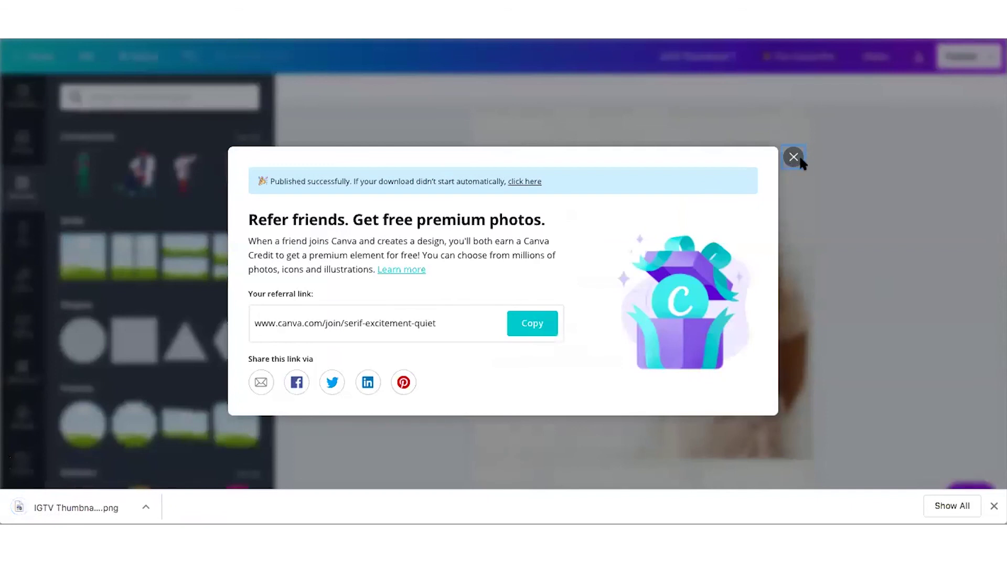
left_click(793, 157)
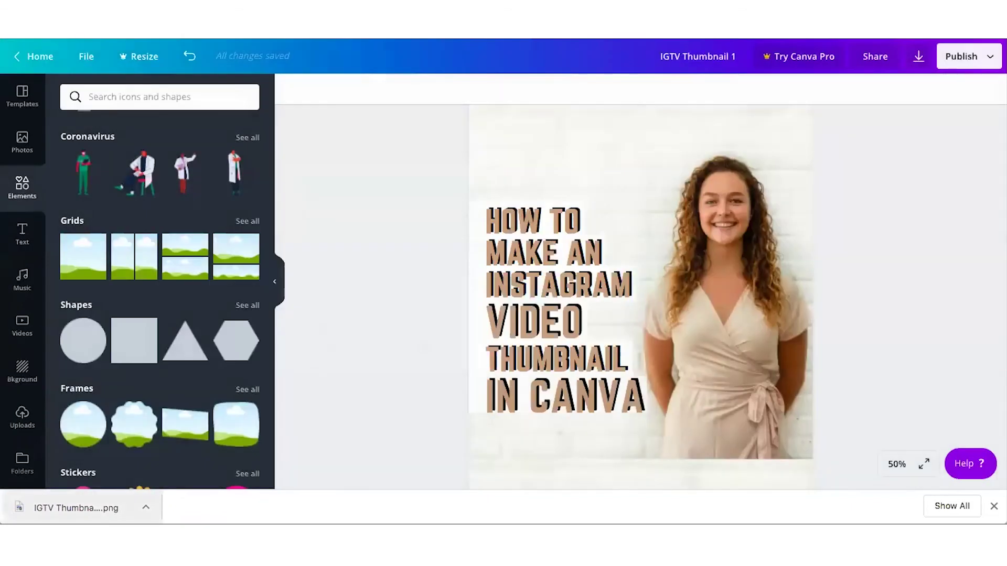